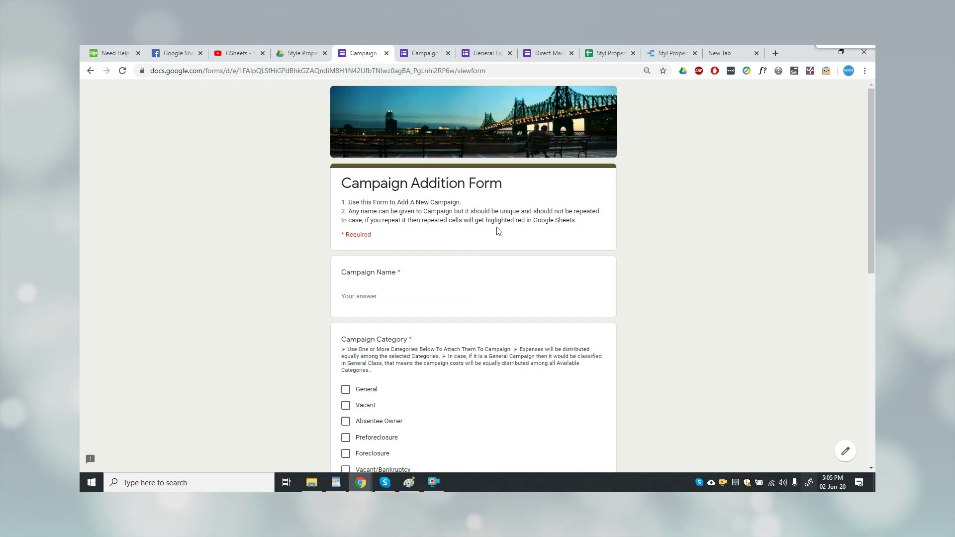
In the Campaign Management Form, choose Test Campaign 3 and a June 2020 date, then continue
{"action": "left_click", "coordinate": [425, 53]}
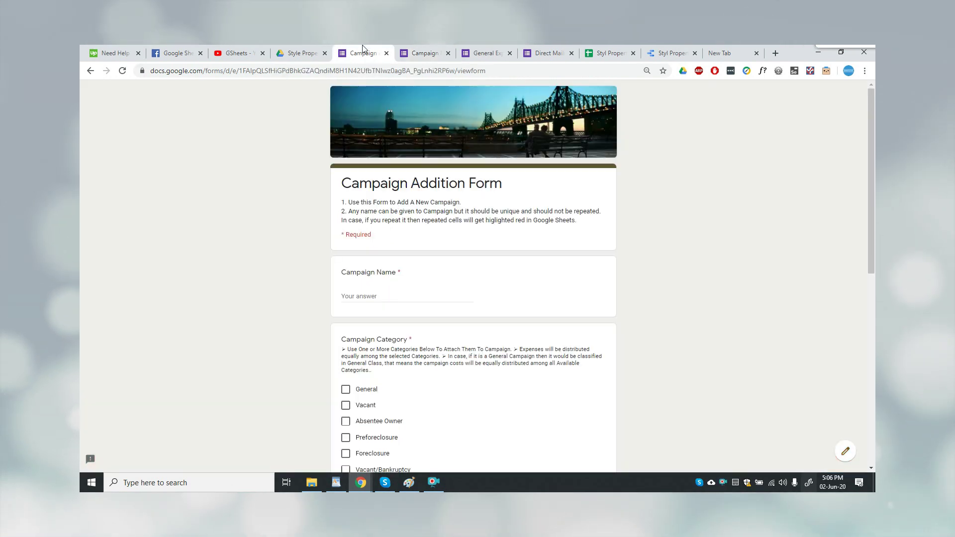
{"action": "left_click", "coordinate": [363, 49]}
{"action": "scroll", "coordinate": [378, 294], "scroll_direction": "down", "scroll_amount": 8}
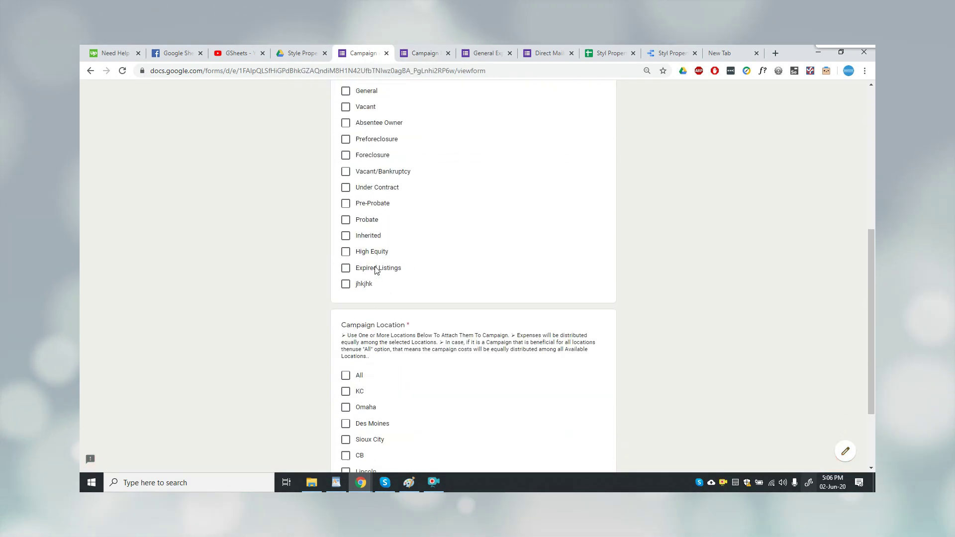
{"action": "left_click", "coordinate": [435, 50]}
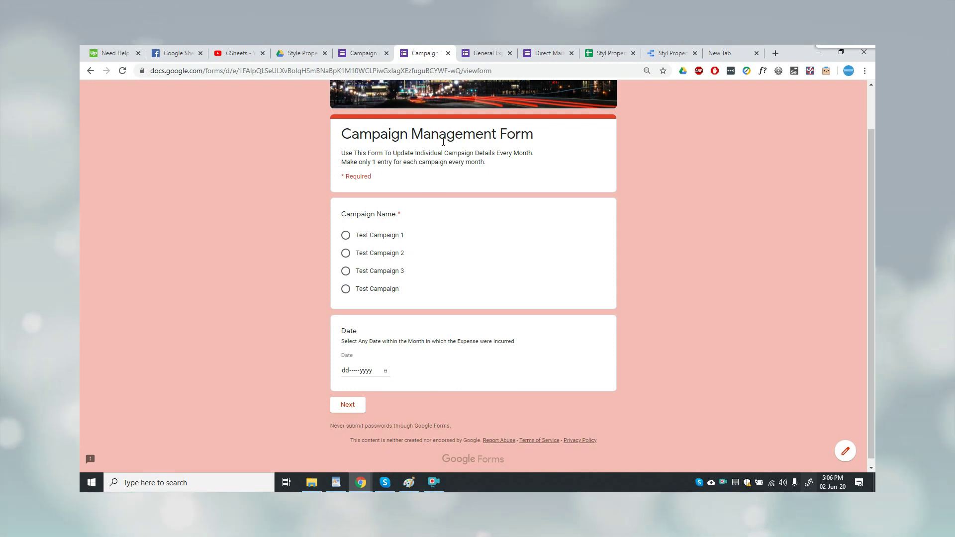
{"action": "left_click", "coordinate": [347, 271]}
{"action": "left_click", "coordinate": [382, 374]}
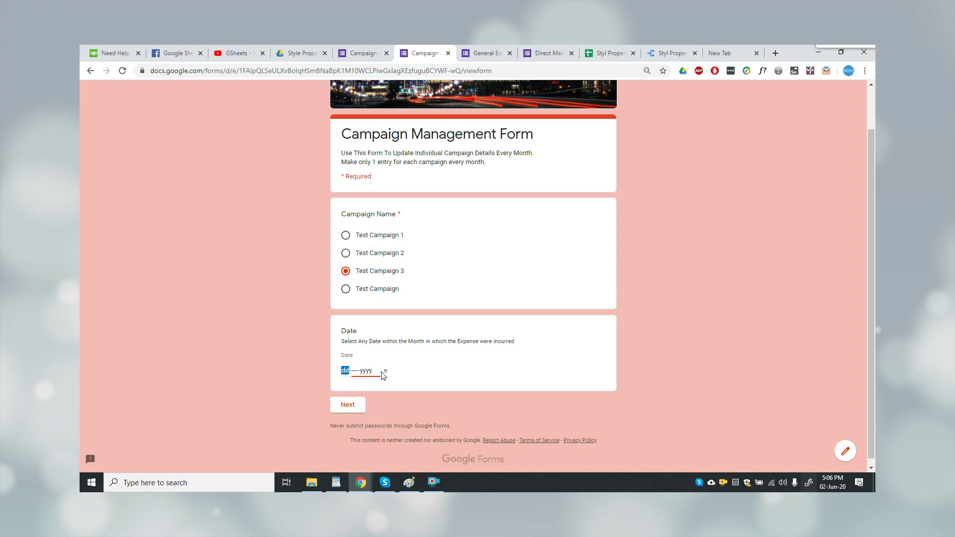
{"action": "left_click", "coordinate": [385, 371]}
{"action": "left_click", "coordinate": [387, 328]}
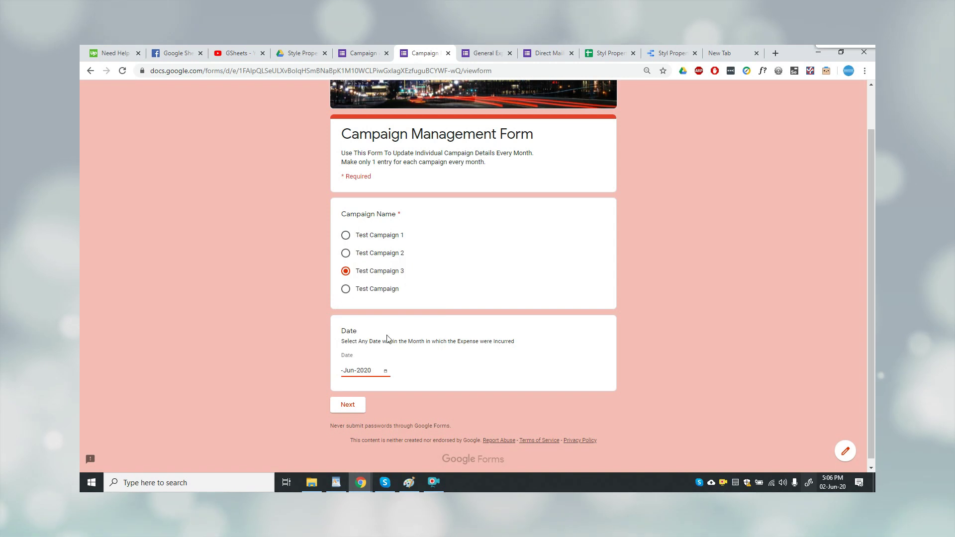
{"action": "left_click", "coordinate": [361, 403]}
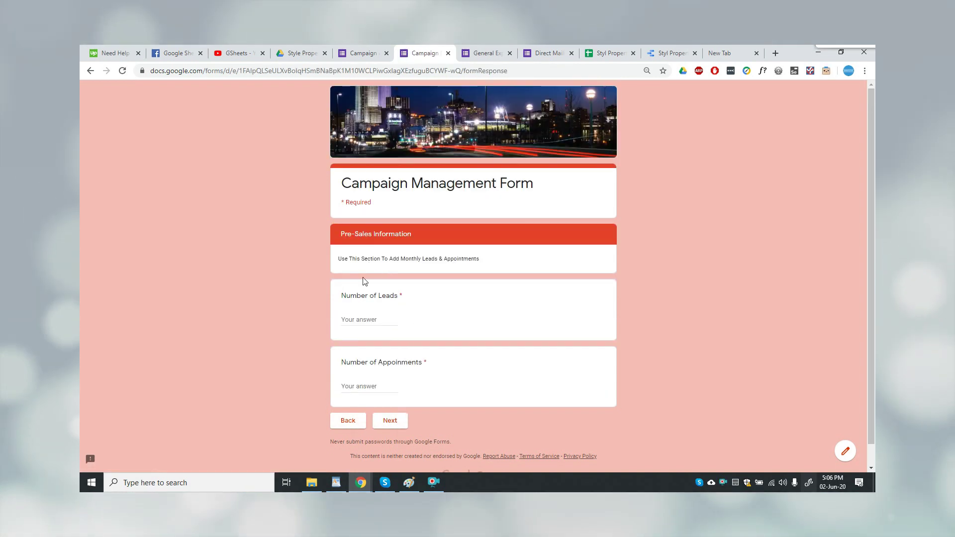
Enter 20 leads and 300 appointments in the Pre-Sales Information section
{"action": "left_click_drag", "start_coordinate": [340, 234], "coordinate": [411, 234]}
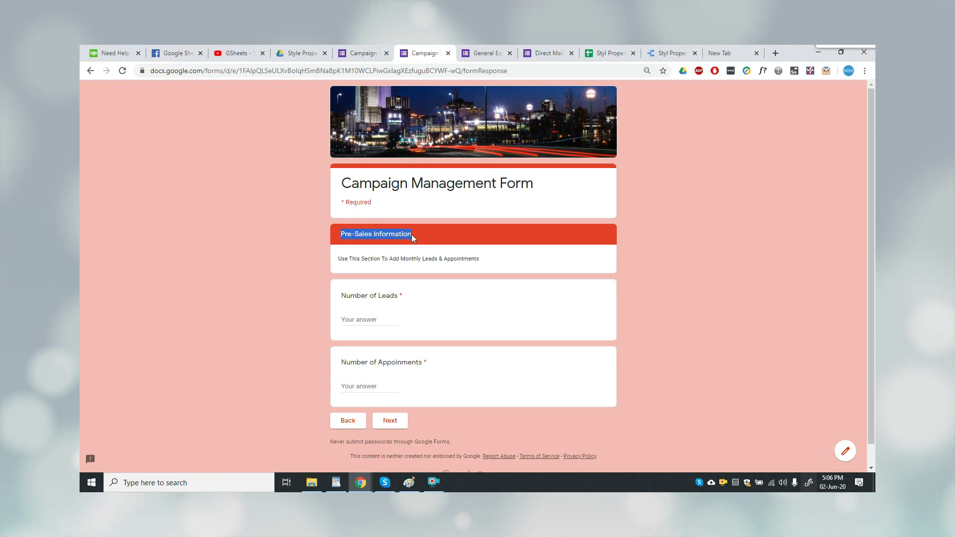
{"action": "left_click", "coordinate": [381, 318]}
{"action": "type", "text": "20"}
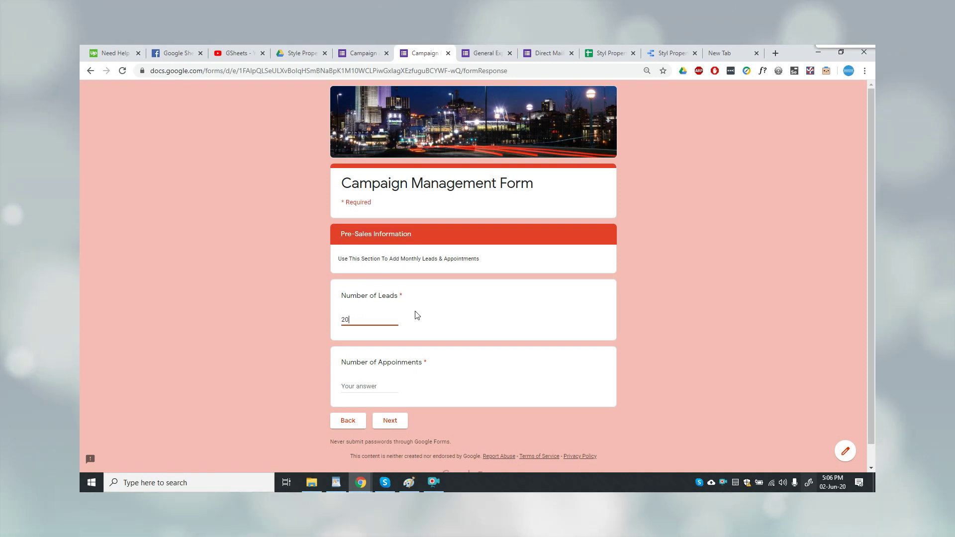
{"action": "left_click", "coordinate": [358, 386]}
{"action": "type", "text": "30"}
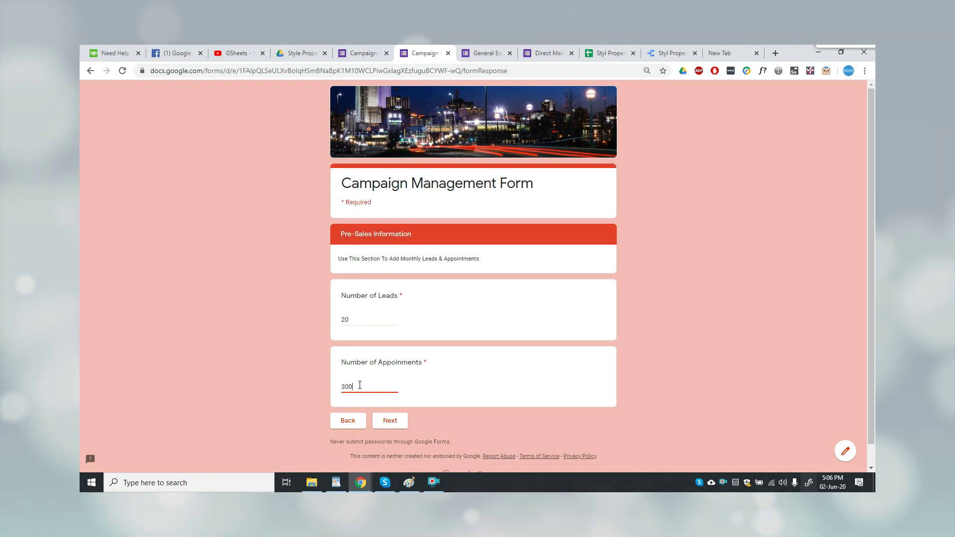
{"action": "type", "text": "0"}
{"action": "left_click", "coordinate": [390, 420]}
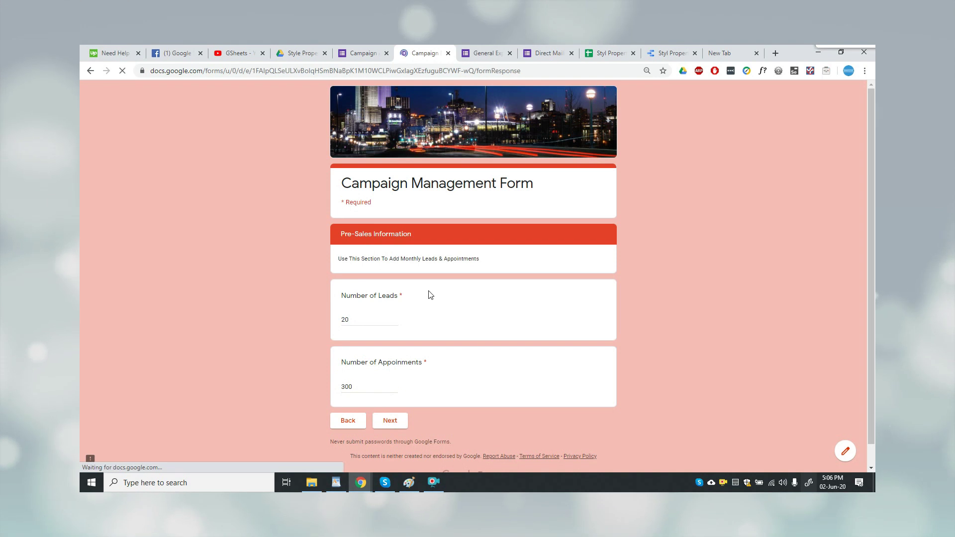
Enter 454 rehabs, 515 rentals and 515 wholesales under Post-Sales Information
{"action": "left_click", "coordinate": [383, 305]}
{"action": "type", "text": "454"}
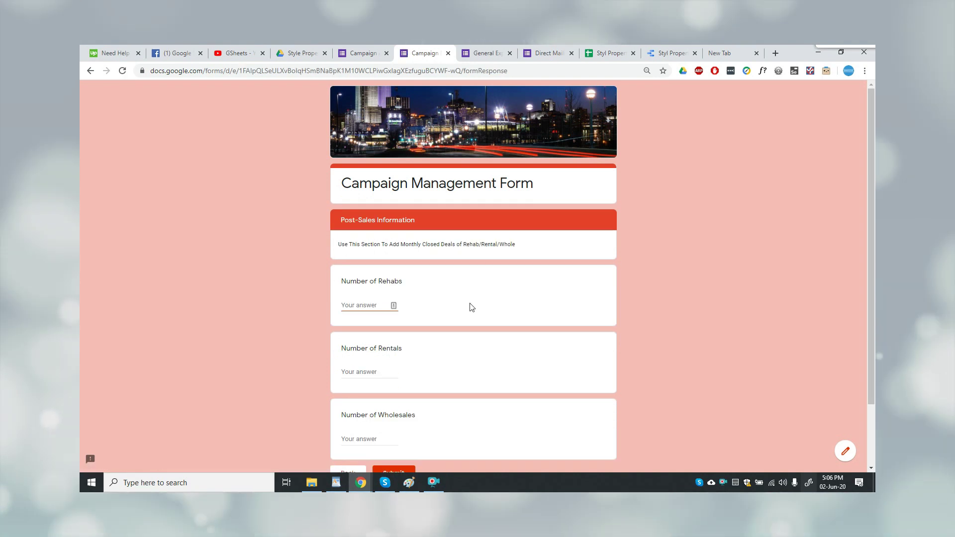
{"action": "left_click", "coordinate": [354, 373]}
{"action": "type", "text": "515"}
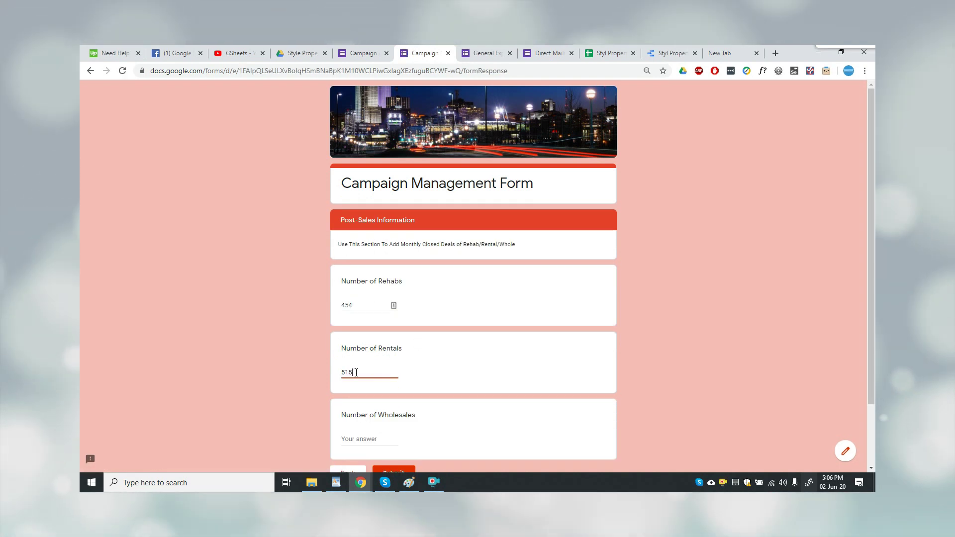
{"action": "left_click", "coordinate": [367, 439]}
{"action": "type", "text": "515"}
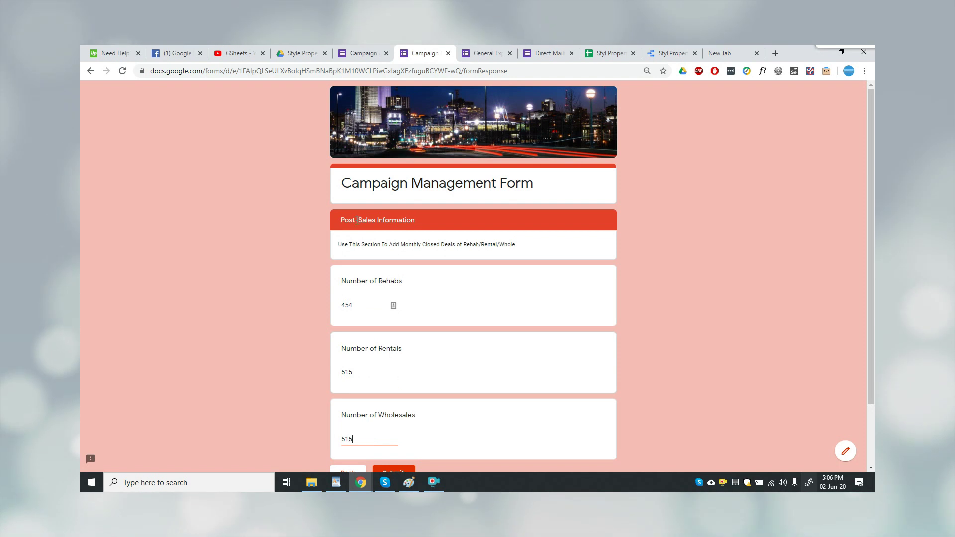
{"action": "left_click_drag", "start_coordinate": [341, 220], "coordinate": [403, 219]}
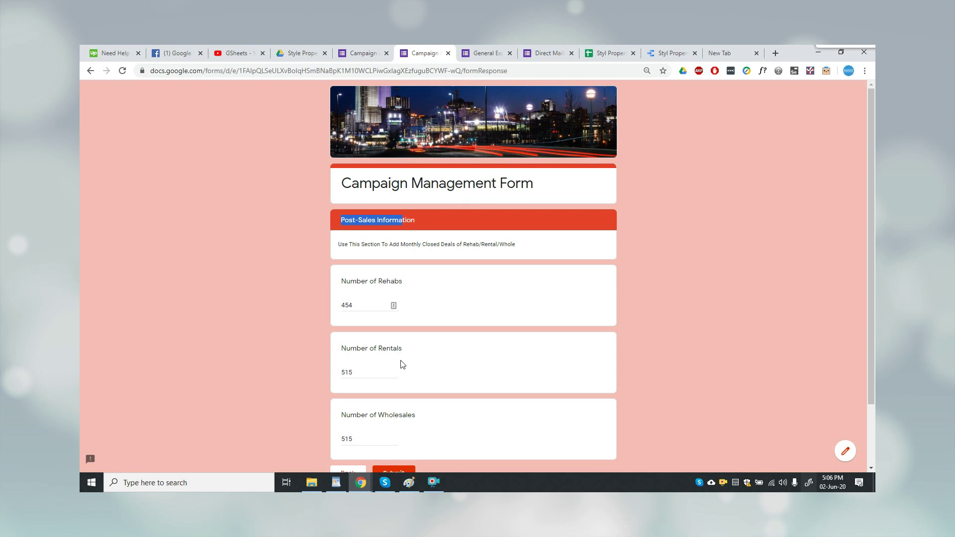
In the General Expense Addition Form, choose Test Campaign 2 and a June 2020 date, then continue
{"action": "left_click", "coordinate": [481, 58]}
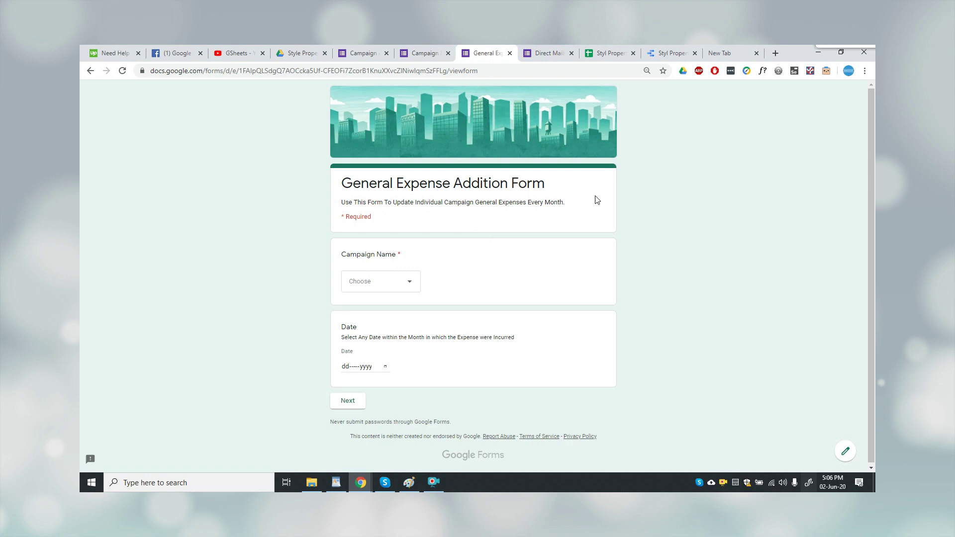
{"action": "left_click_drag", "start_coordinate": [341, 183], "coordinate": [545, 182]}
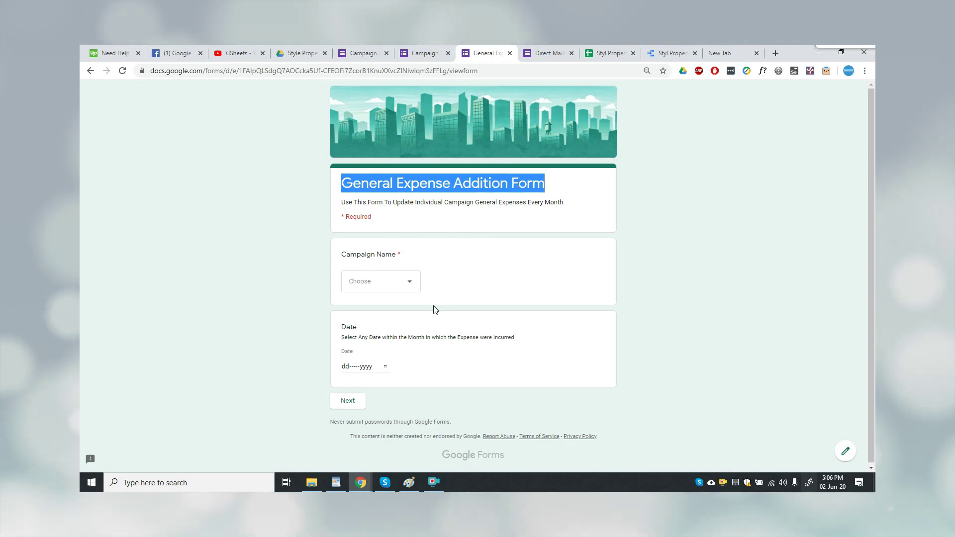
{"action": "left_click", "coordinate": [408, 281]}
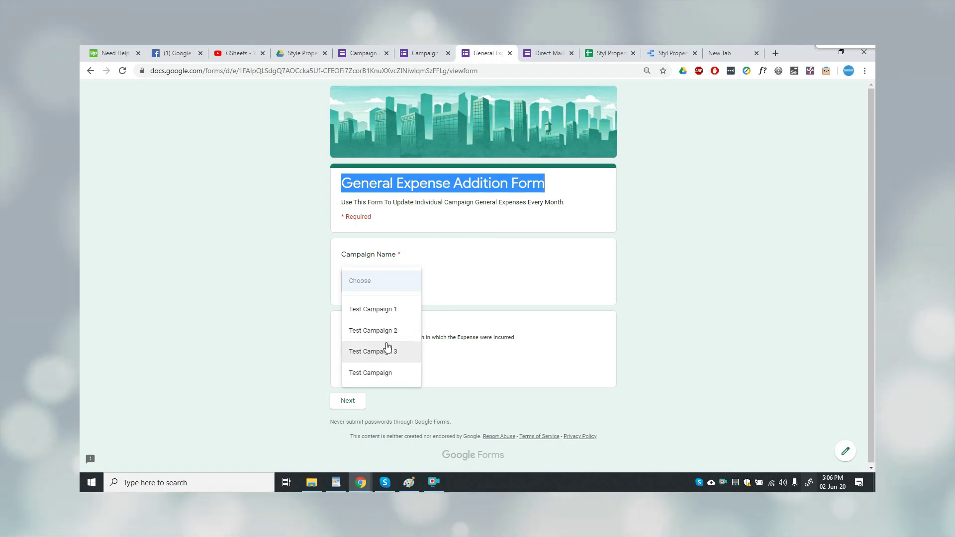
{"action": "left_click", "coordinate": [375, 331]}
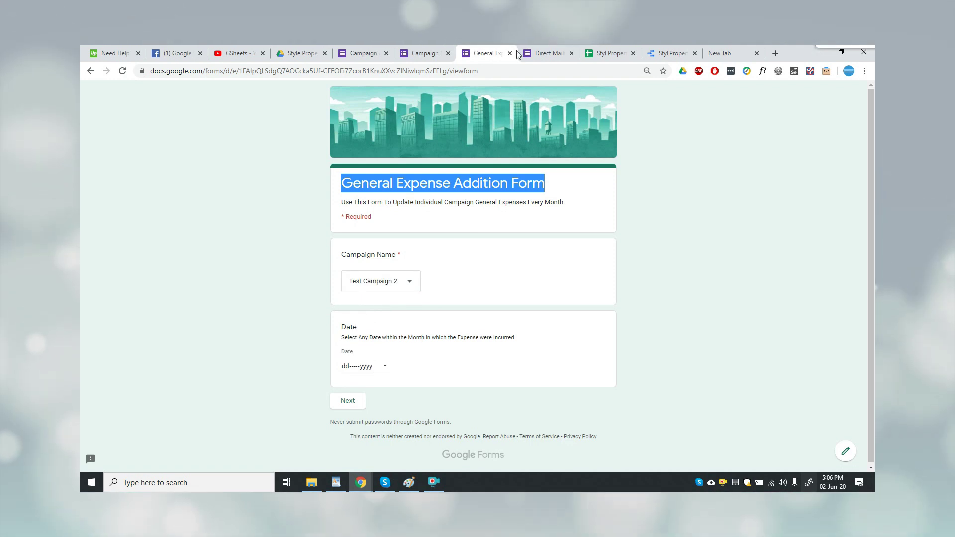
{"action": "left_click", "coordinate": [385, 368]}
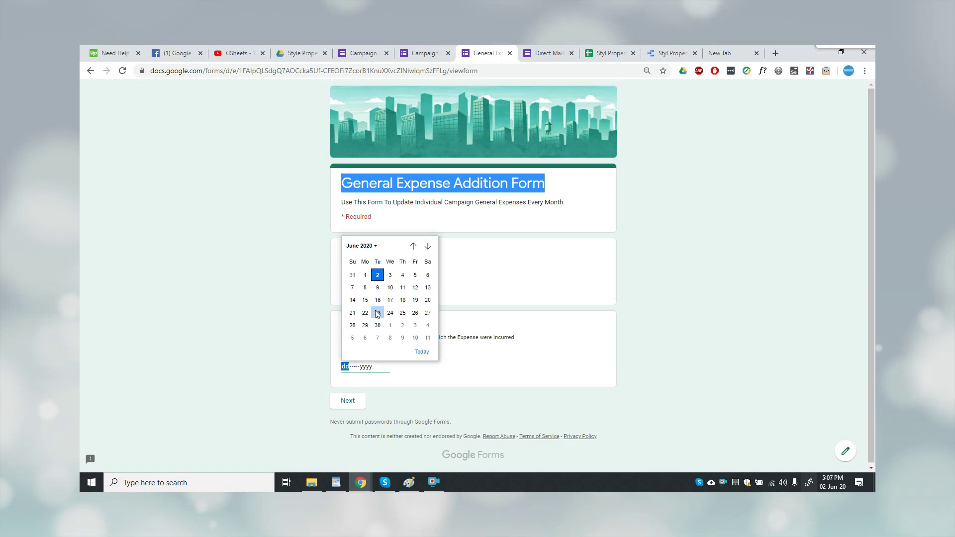
{"action": "left_click", "coordinate": [375, 311]}
{"action": "left_click", "coordinate": [350, 401]}
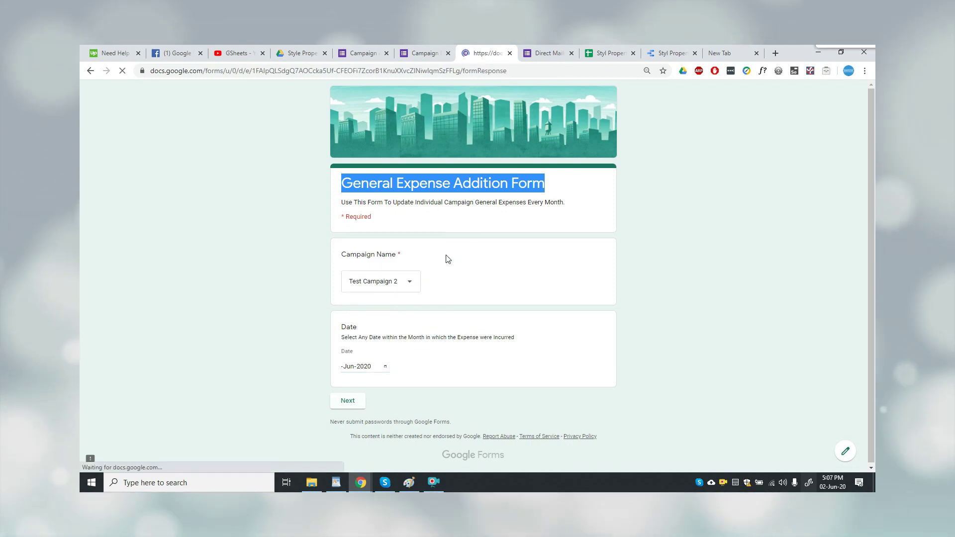
Scroll through Expense Details and highlight the Qty/Uom and Total Mothly Expense question titles
{"action": "scroll", "coordinate": [488, 245], "scroll_direction": "down", "scroll_amount": 2}
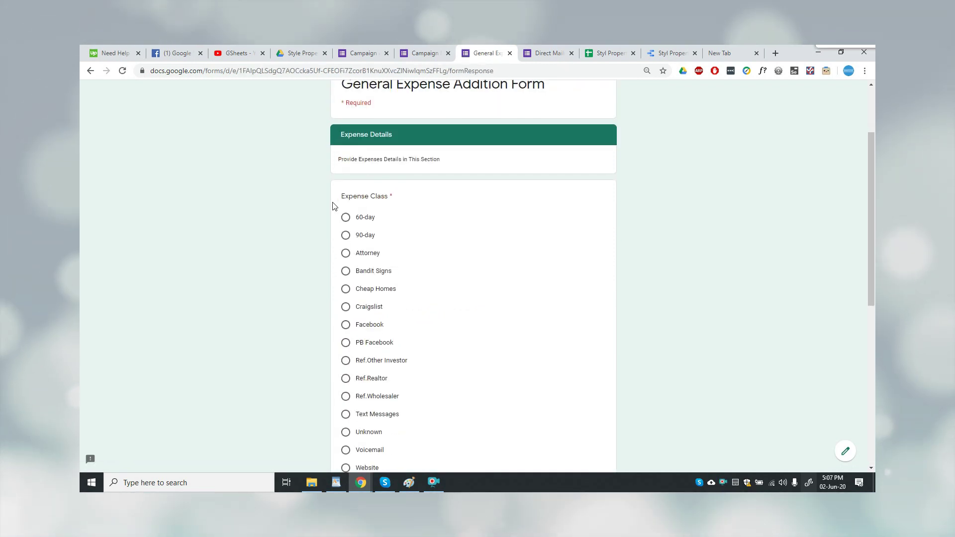
{"action": "scroll", "coordinate": [397, 201], "scroll_direction": "down", "scroll_amount": 6}
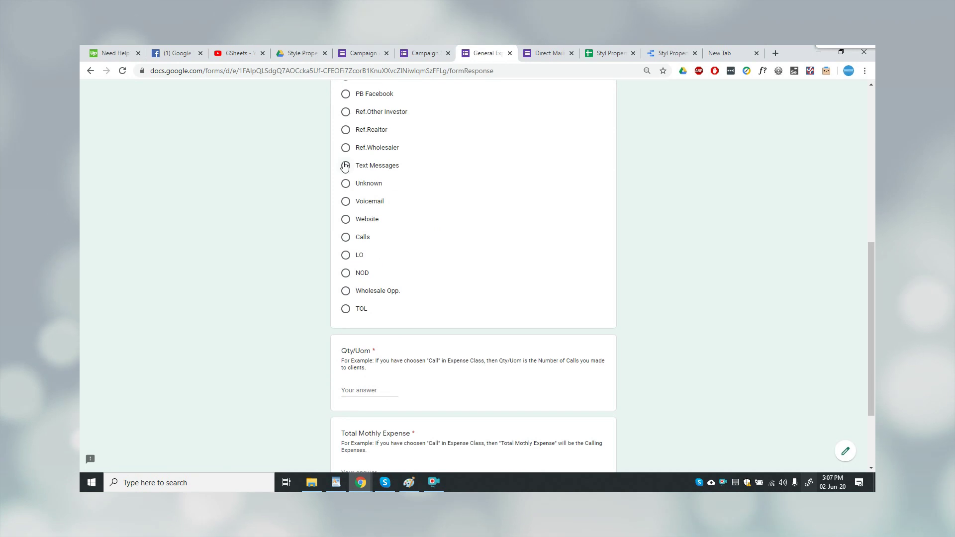
{"action": "scroll", "coordinate": [345, 165], "scroll_direction": "down", "scroll_amount": 2}
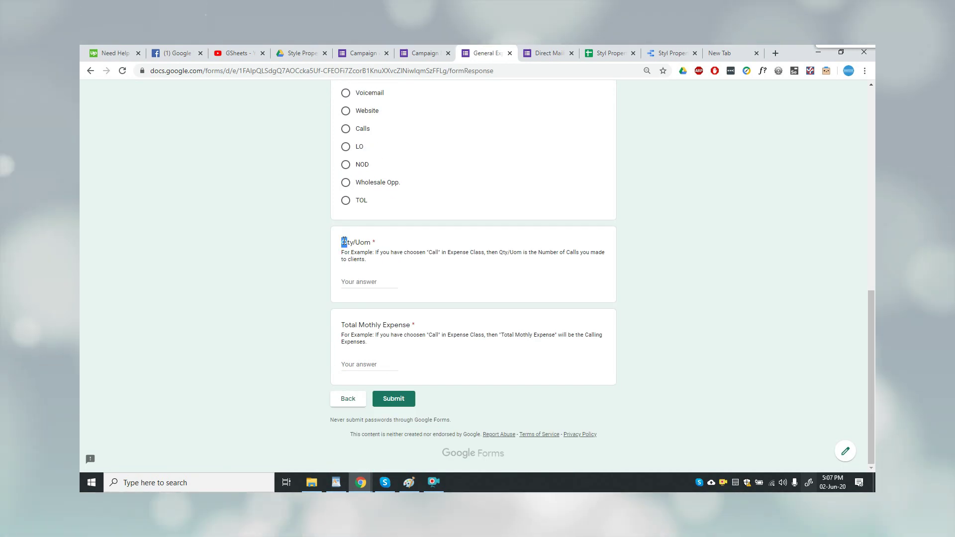
{"action": "left_click_drag", "start_coordinate": [342, 243], "coordinate": [372, 243]}
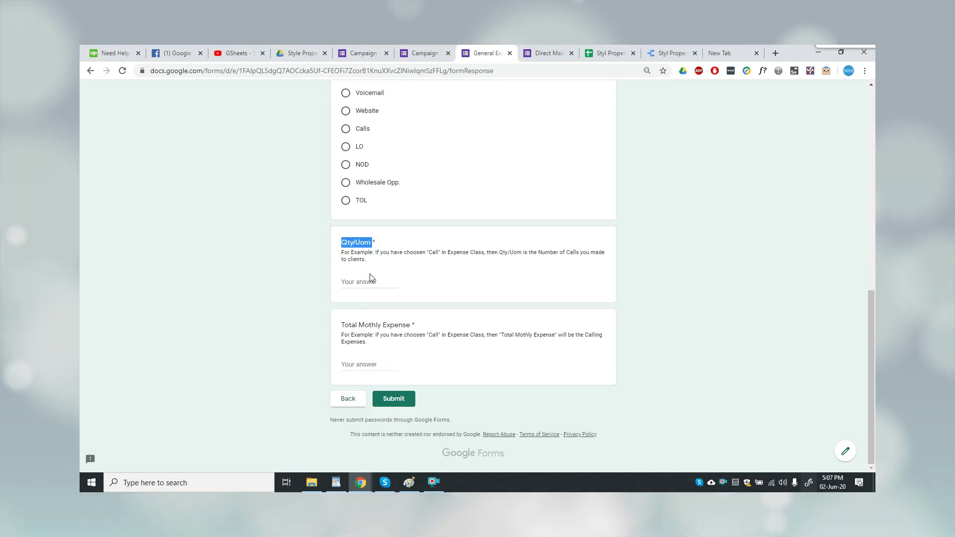
{"action": "left_click_drag", "start_coordinate": [389, 322], "coordinate": [405, 326]}
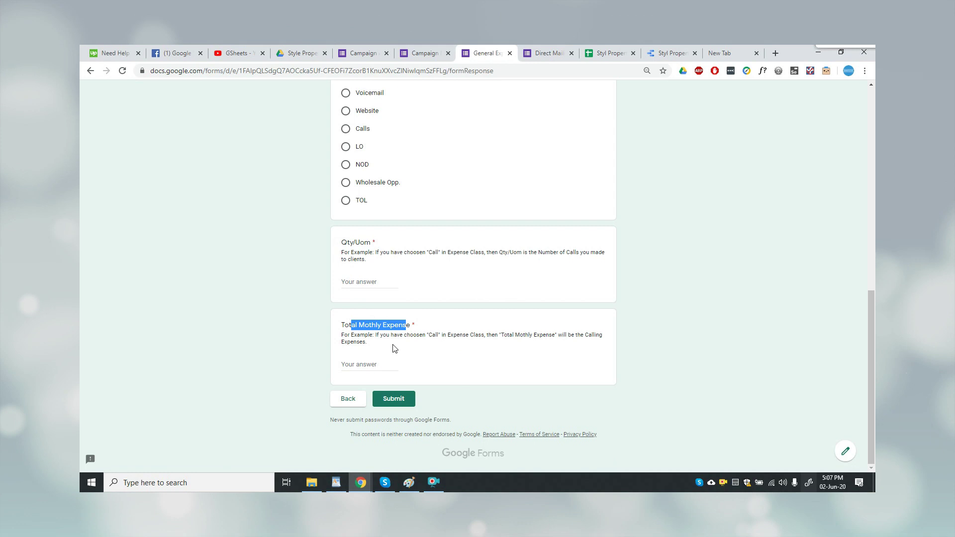
Select Test Campaign 2 in the Direct Mailing Expense Form and browse the Enveloping Cost Details questions
{"action": "left_click", "coordinate": [547, 52]}
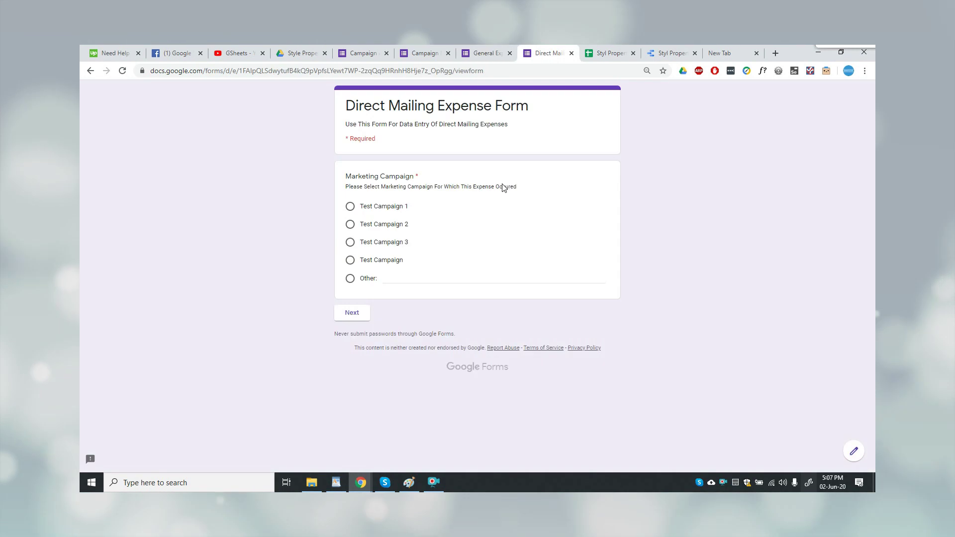
{"action": "mouse_move", "coordinate": [353, 106]}
{"action": "left_mouse_down"}
{"action": "mouse_move", "coordinate": [531, 102]}
{"action": "mouse_move", "coordinate": [344, 105]}
{"action": "left_mouse_up"}
{"action": "left_click", "coordinate": [532, 109]}
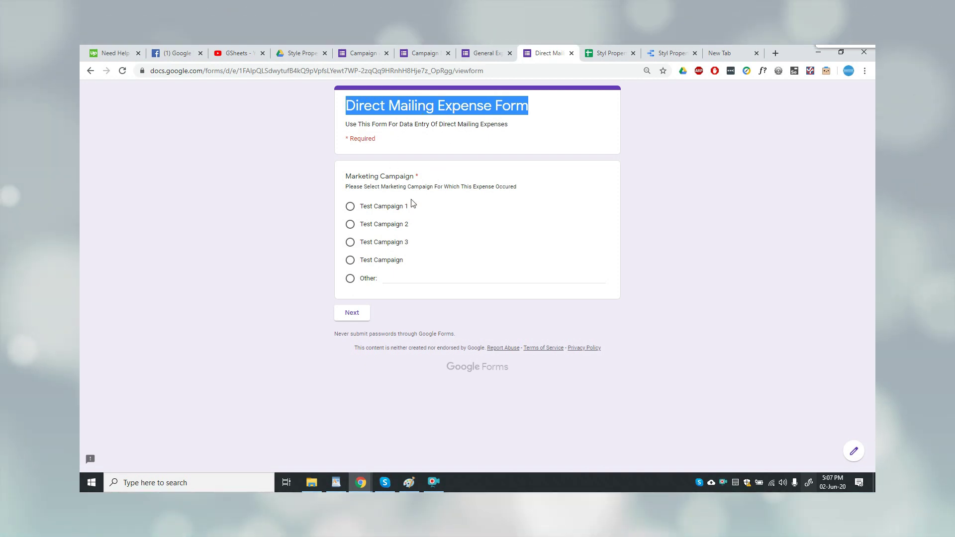
{"action": "left_click", "coordinate": [349, 224]}
{"action": "left_click", "coordinate": [352, 312]}
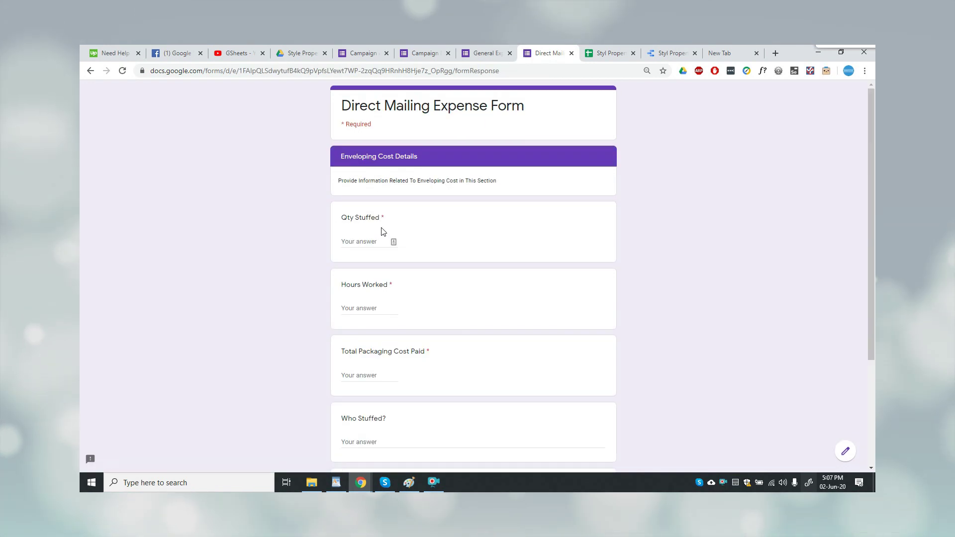
{"action": "scroll", "coordinate": [361, 229], "scroll_direction": "down", "scroll_amount": 1}
{"action": "scroll", "coordinate": [360, 229], "scroll_direction": "down", "scroll_amount": 1}
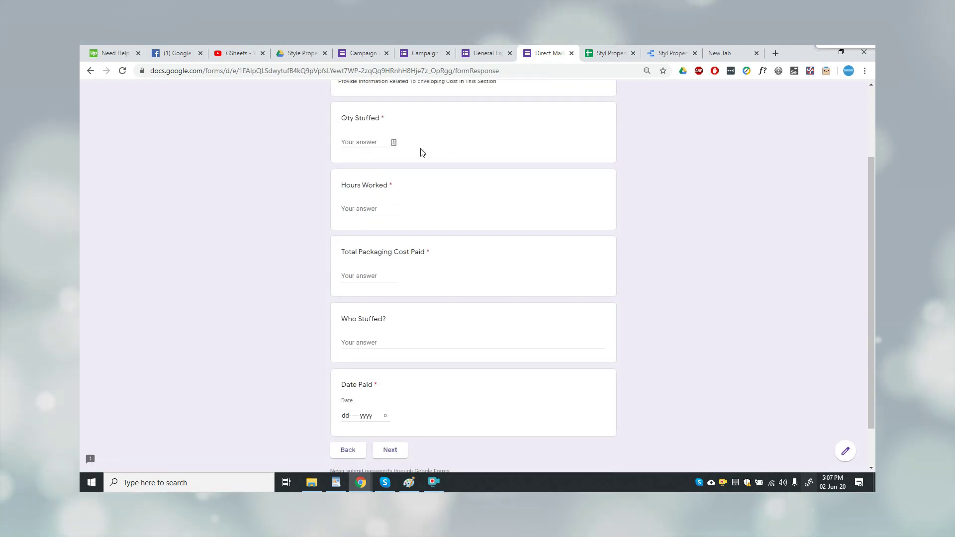
{"action": "scroll", "coordinate": [387, 127], "scroll_direction": "up", "scroll_amount": 2}
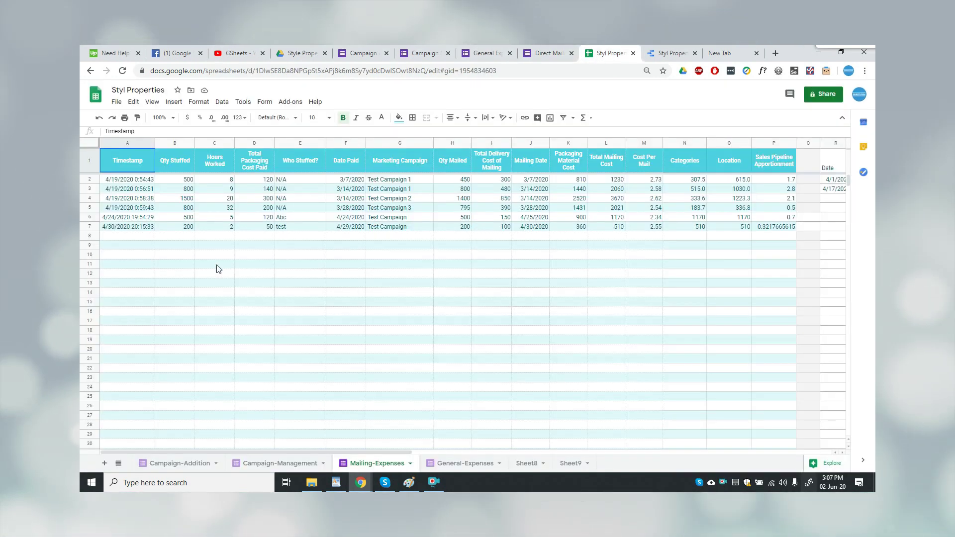
On the Campaign-Addition sheet, expand grouped columns H–K and enlarge the formula bar
{"action": "left_click", "coordinate": [175, 463]}
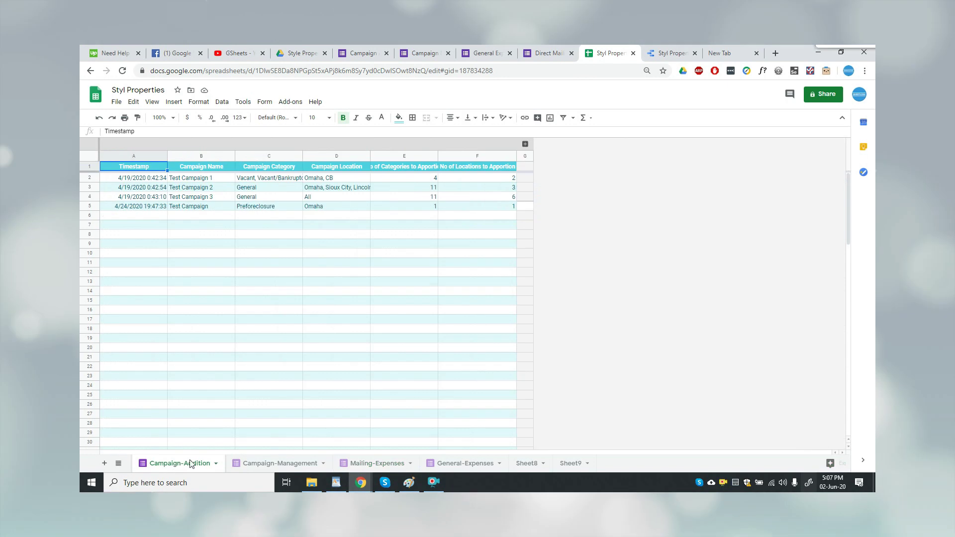
{"action": "left_click", "coordinate": [525, 144]}
{"action": "left_click", "coordinate": [625, 190]}
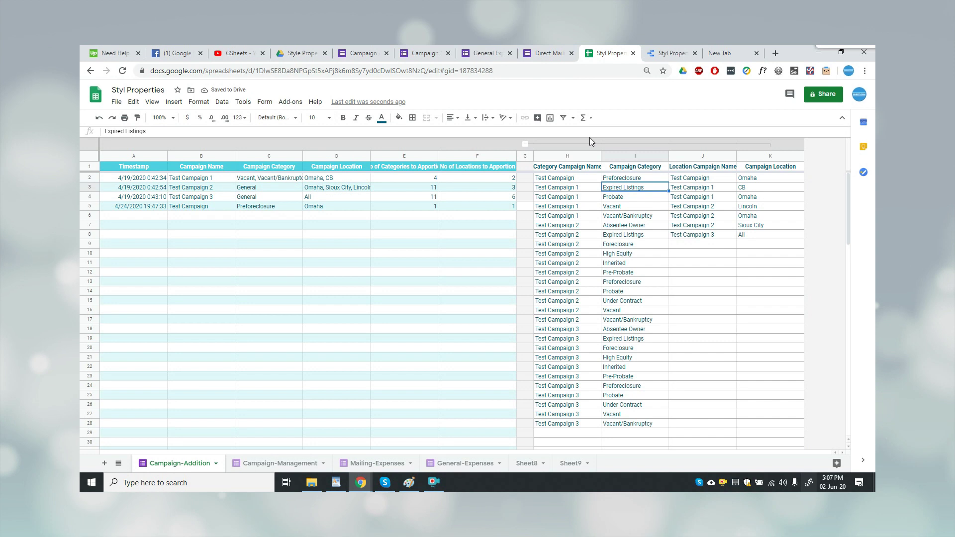
{"action": "left_click_drag", "start_coordinate": [589, 138], "coordinate": [587, 153]}
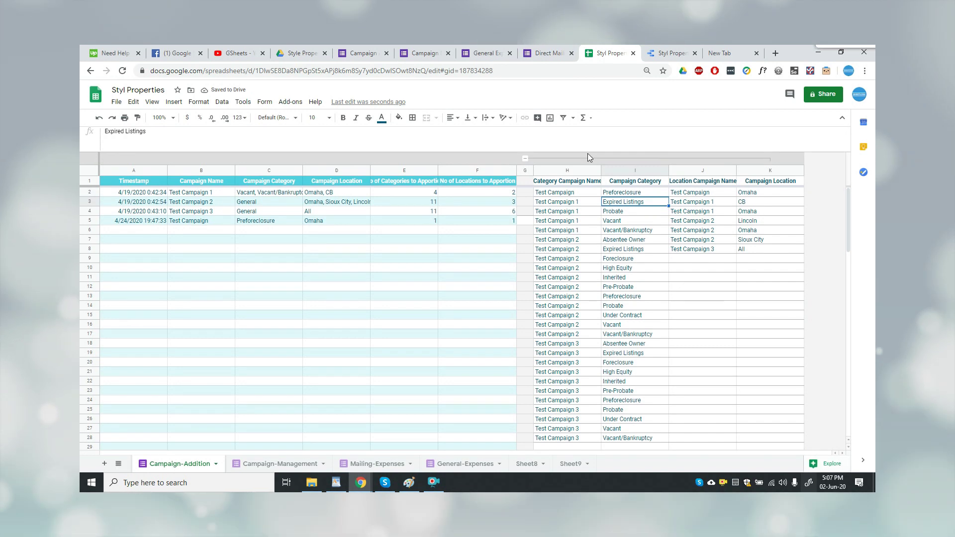
Inspect the ARRAYFORMULA headers in H1 and J1, then collapse the H–K group
{"action": "left_click", "coordinate": [568, 183]}
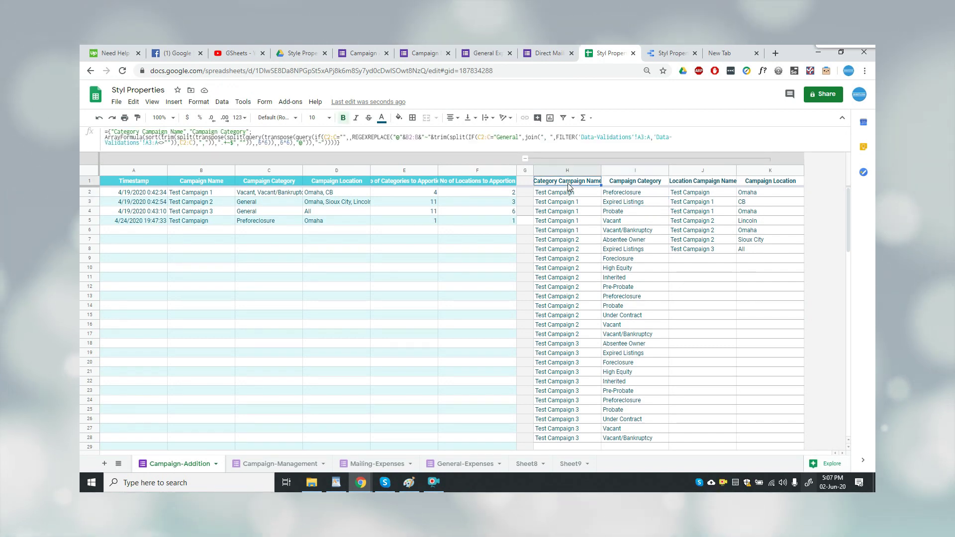
{"action": "double_click", "coordinate": [568, 184]}
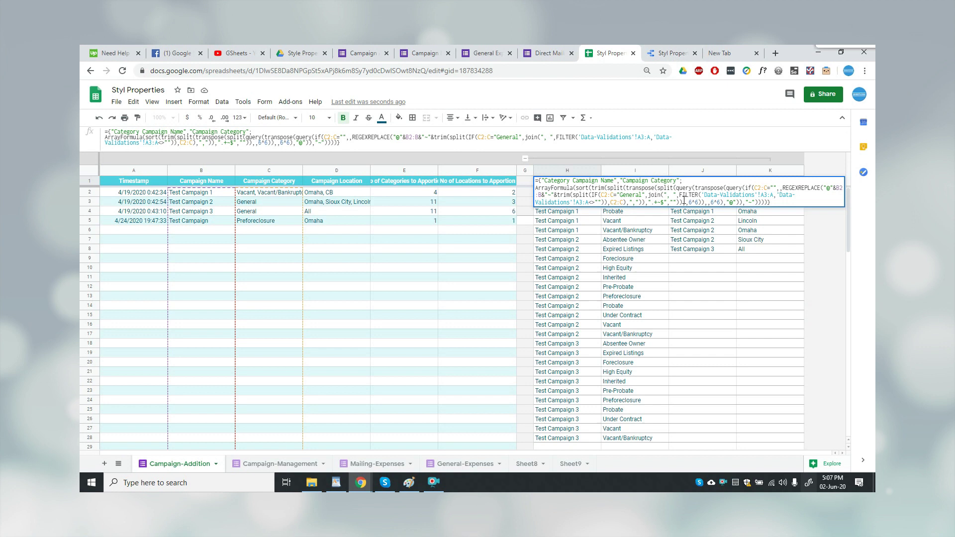
{"action": "key", "text": "Escape"}
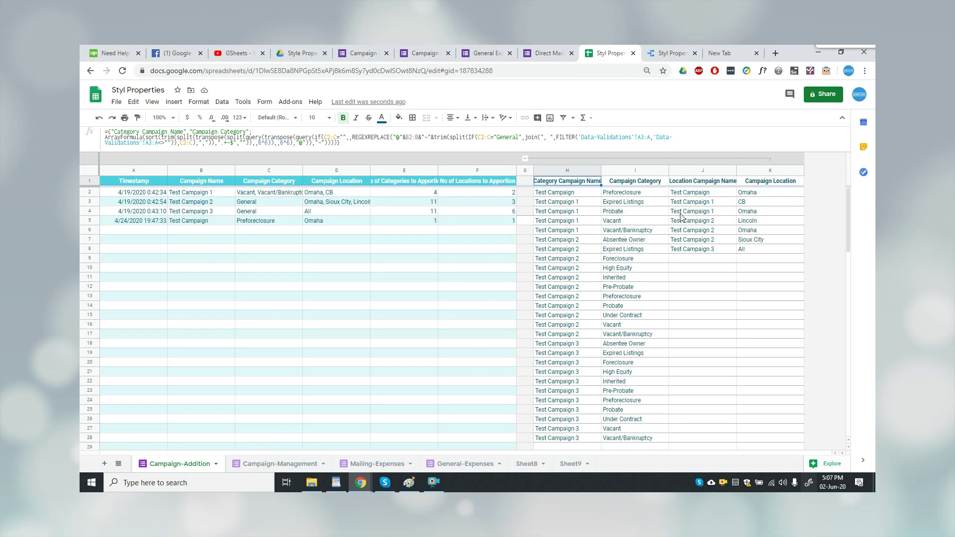
{"action": "key", "text": "Right"}
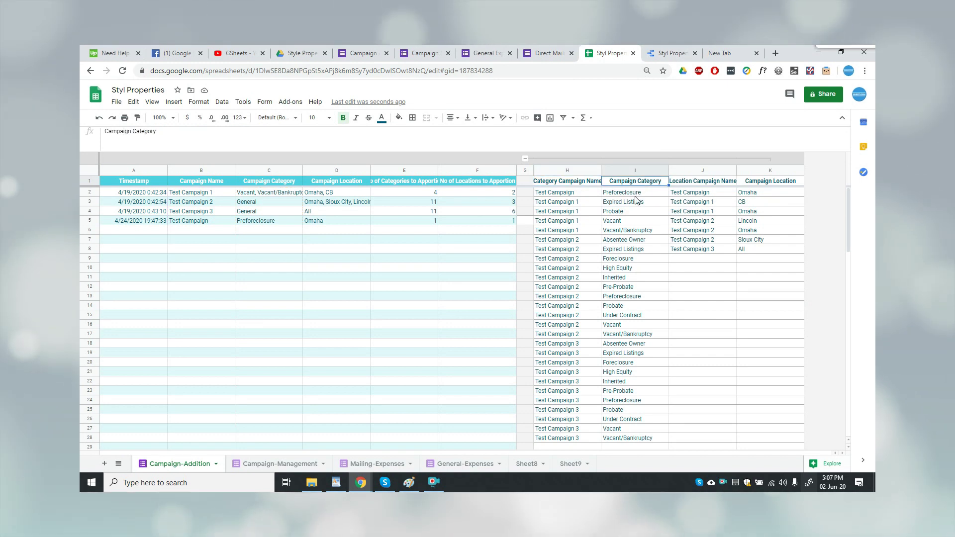
{"action": "key", "text": "Right"}
{"action": "key", "text": "Right"}
{"action": "key", "text": "Left"}
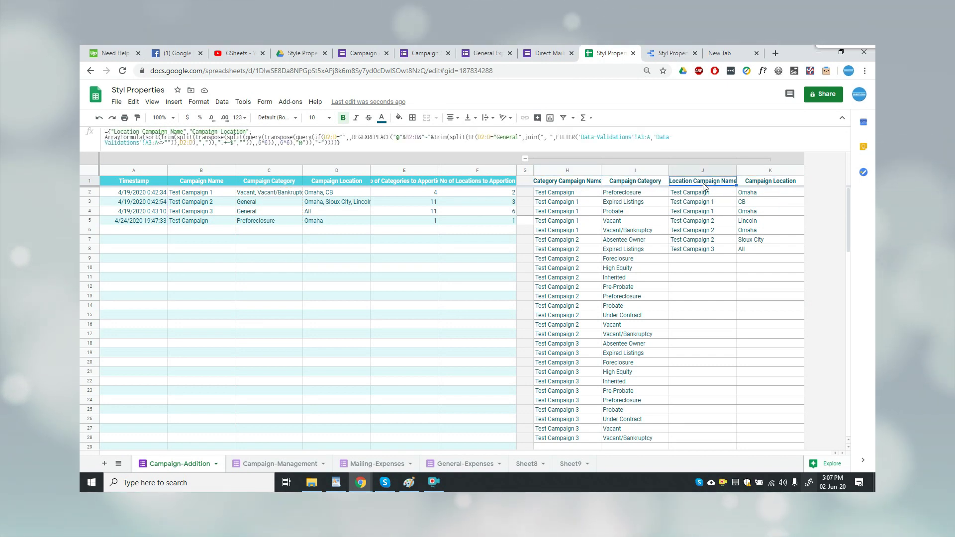
{"action": "left_click", "coordinate": [525, 158]}
View the Total Pipeline Events formula in Campaign-Management I1, scan Mailing-Expenses, and end on General-Expenses
{"action": "left_click", "coordinate": [199, 380]}
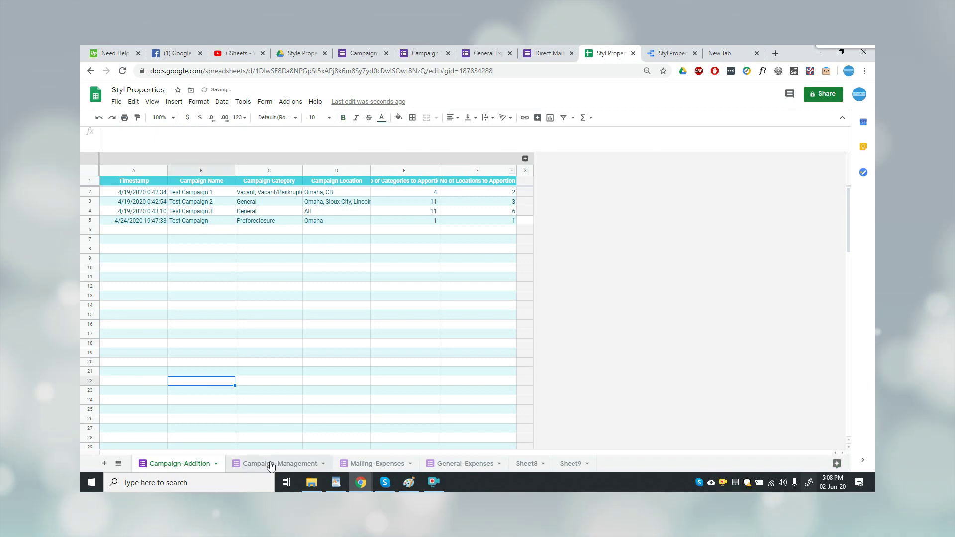
{"action": "left_click", "coordinate": [271, 465]}
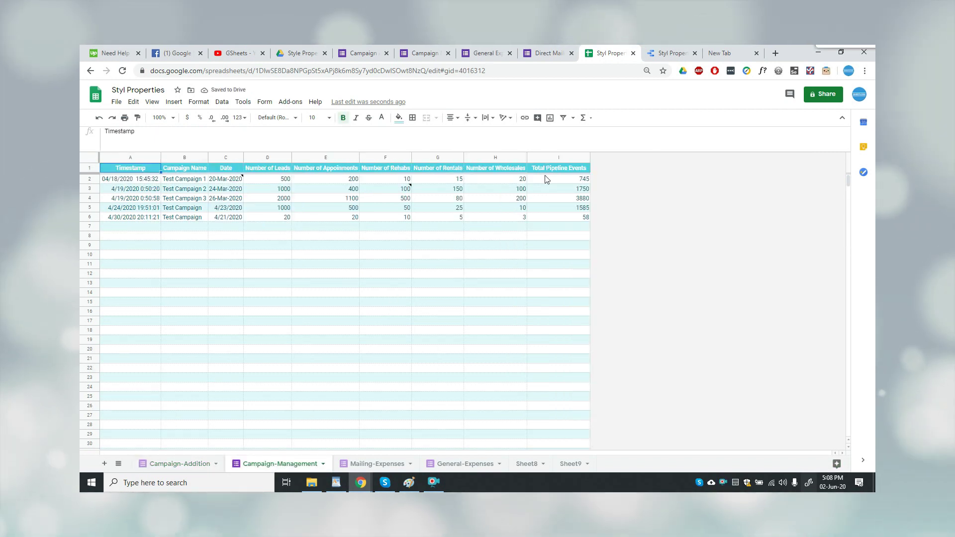
{"action": "key", "text": "ctrl+Right"}
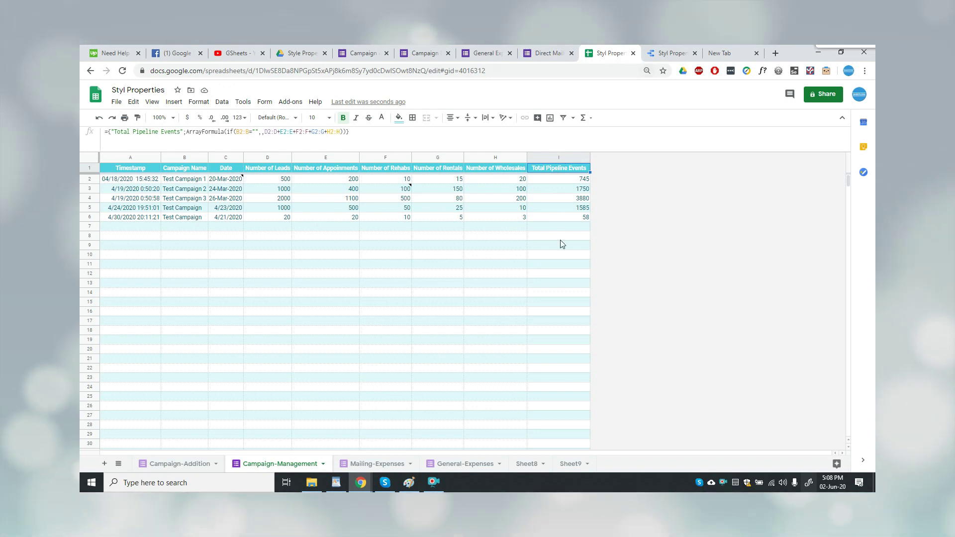
{"action": "left_click", "coordinate": [368, 463]}
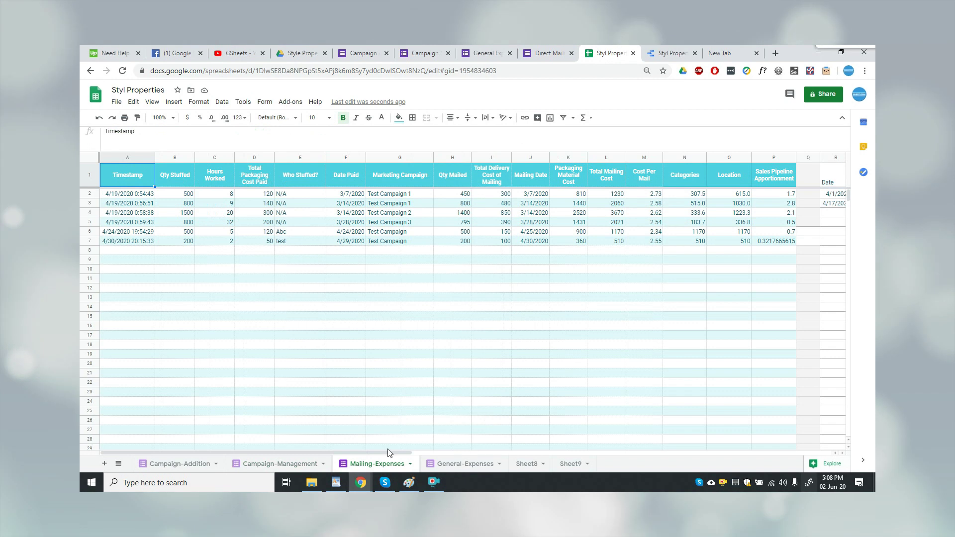
{"action": "left_click_drag", "start_coordinate": [390, 453], "coordinate": [257, 444]}
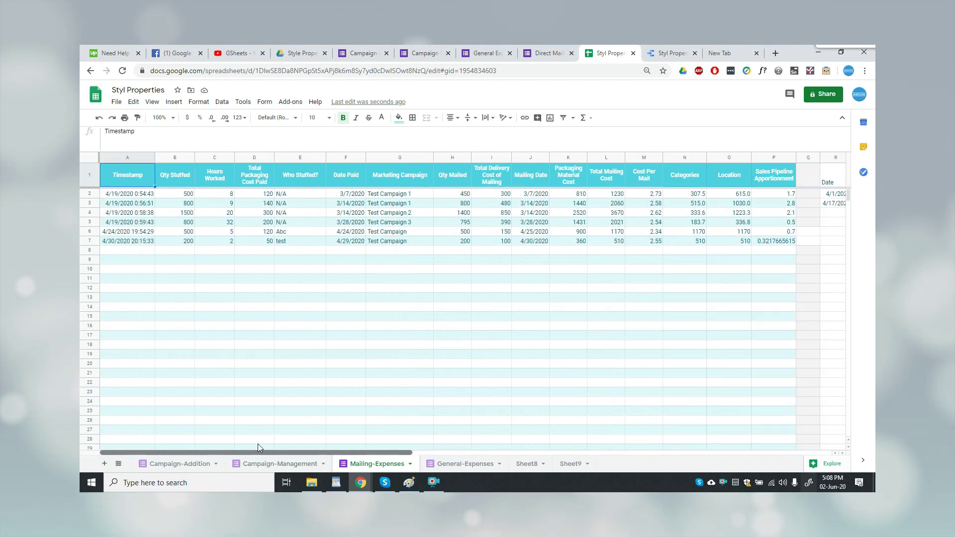
{"action": "left_click", "coordinate": [463, 464]}
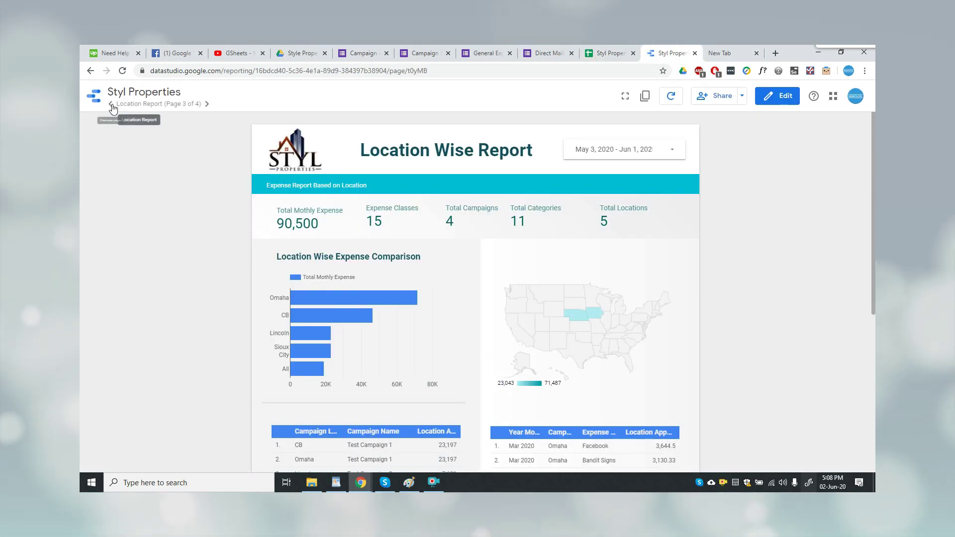
Return from the Location Wise Report to the Campaign Report, page 1
{"action": "double_click", "coordinate": [111, 104]}
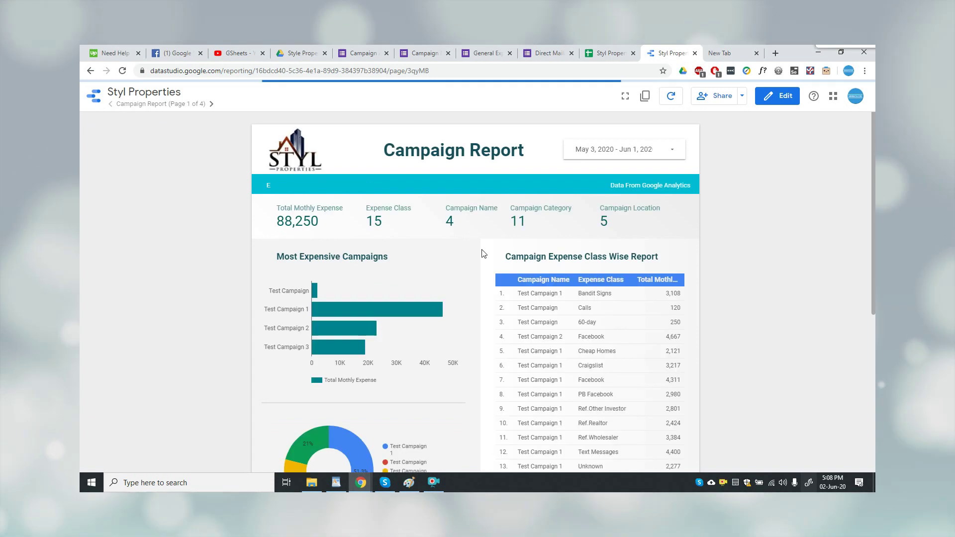
Go back to the Styl Properties spreadsheet, then switch to the Data Studio Campaign Report
{"action": "left_click", "coordinate": [608, 54]}
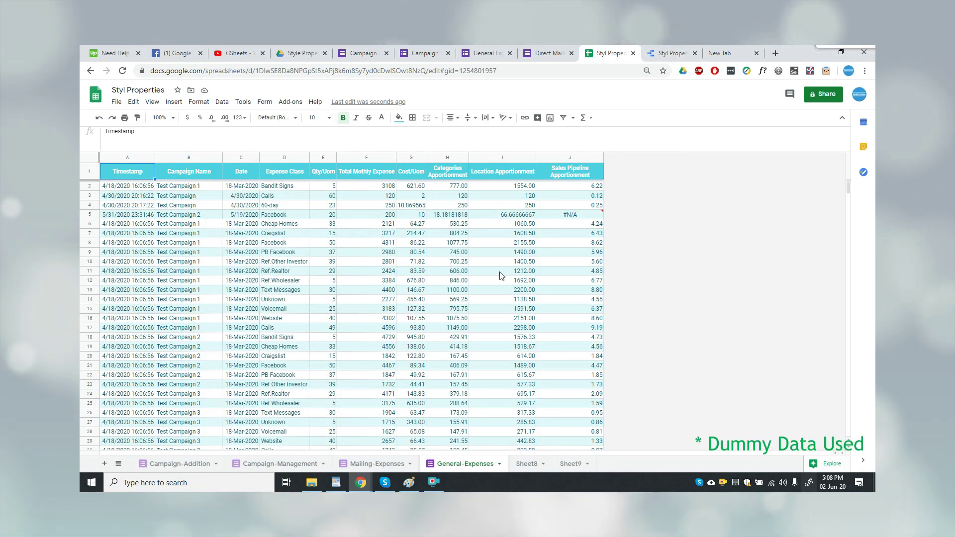
{"action": "key", "text": "ctrl+Tab"}
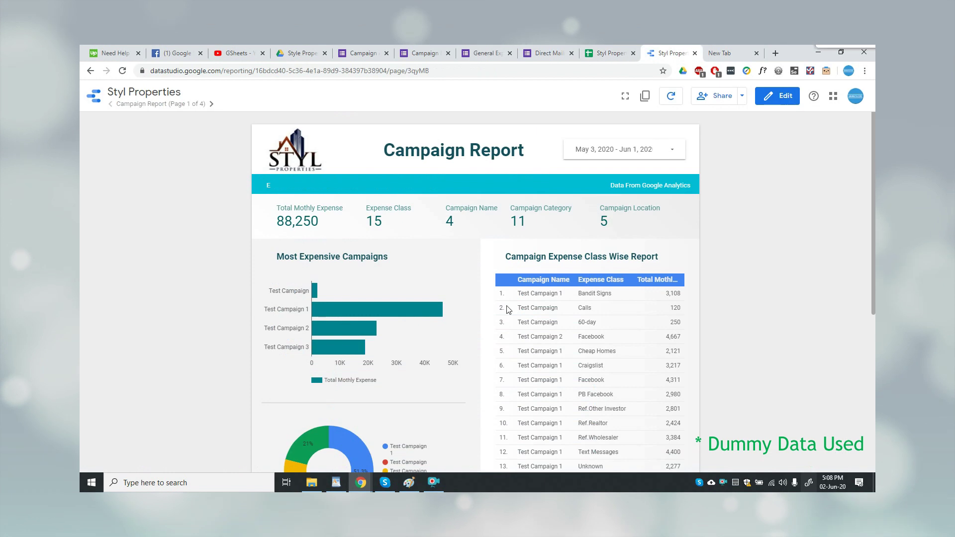
Refresh the report data, review the Campaign Report charts, and advance to the Categories Report
{"action": "left_click", "coordinate": [671, 97]}
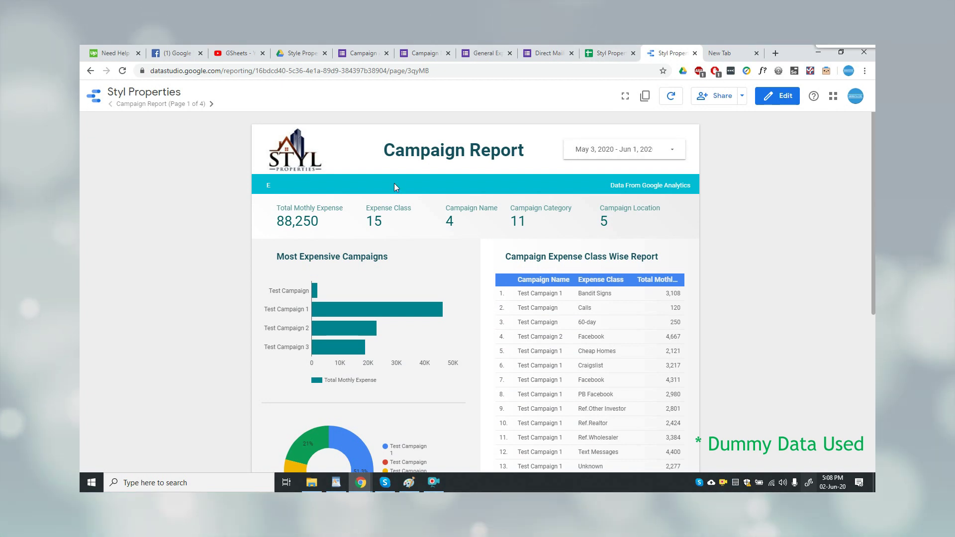
{"action": "scroll", "coordinate": [365, 166], "scroll_direction": "down", "scroll_amount": 1}
{"action": "mouse_move", "coordinate": [315, 244]}
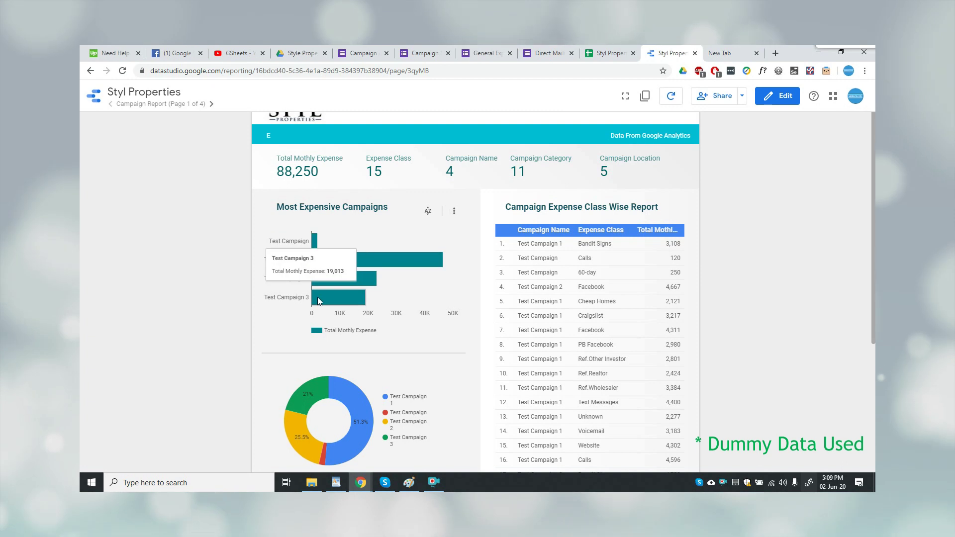
{"action": "scroll", "coordinate": [321, 371], "scroll_direction": "down", "scroll_amount": 3}
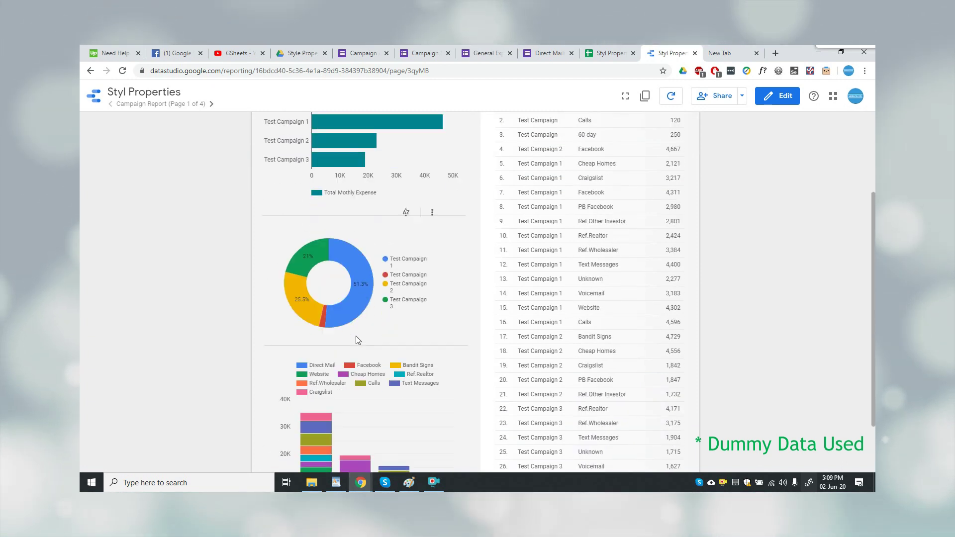
{"action": "mouse_move", "coordinate": [301, 295]}
{"action": "scroll", "coordinate": [308, 294], "scroll_direction": "down", "scroll_amount": 2}
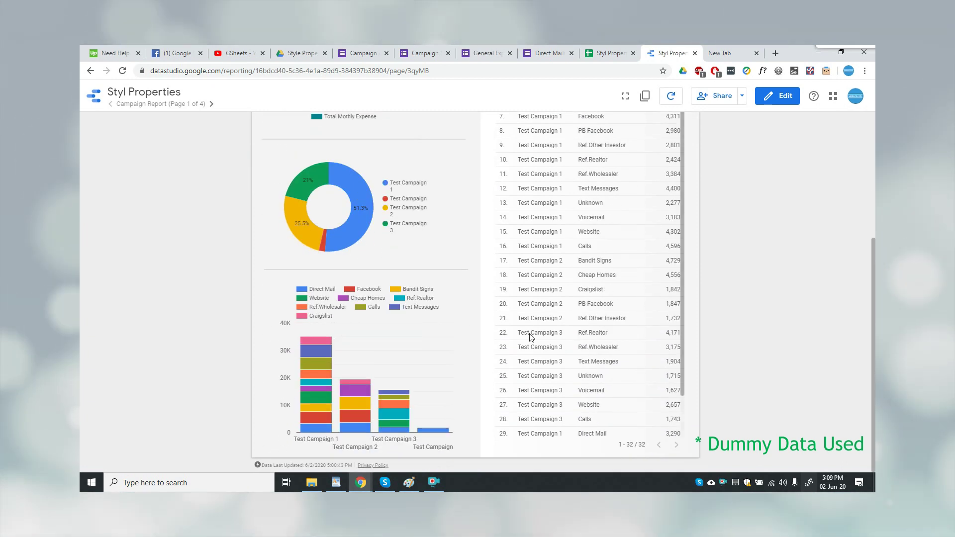
{"action": "scroll", "coordinate": [529, 217], "scroll_direction": "up", "scroll_amount": 4}
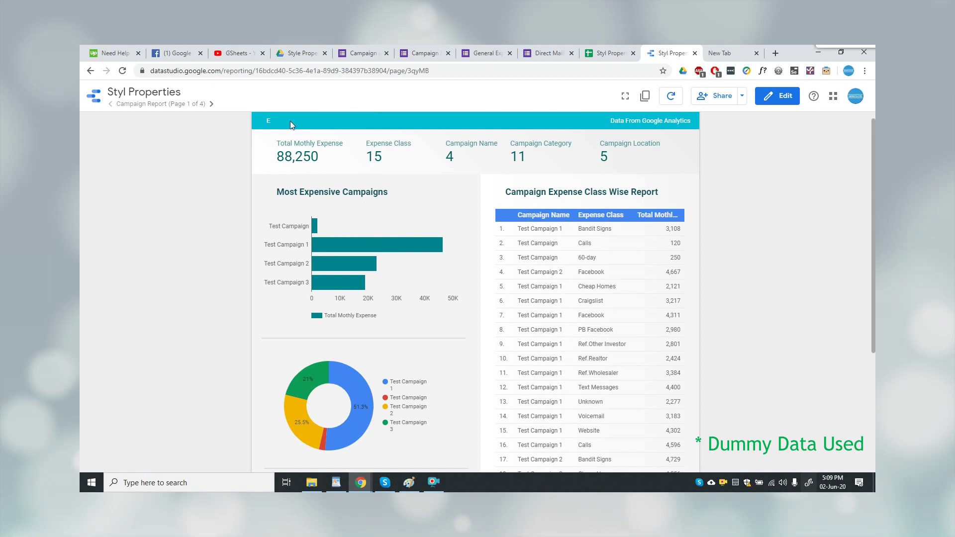
{"action": "left_click", "coordinate": [212, 104]}
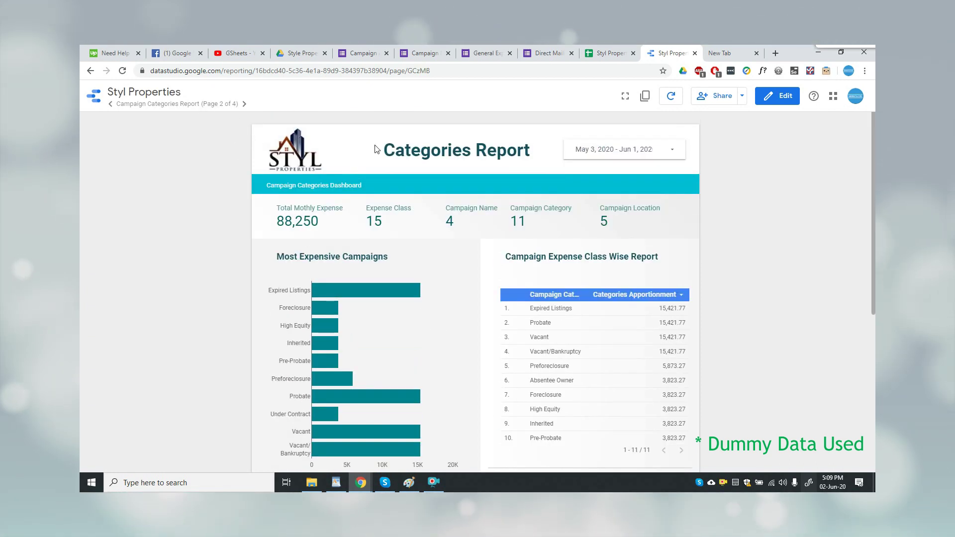
Review the Categories Report charts, where Expired Listings and Probate top at 15,421.77
{"action": "scroll", "coordinate": [326, 337], "scroll_direction": "down", "scroll_amount": 1}
{"action": "mouse_move", "coordinate": [326, 337]}
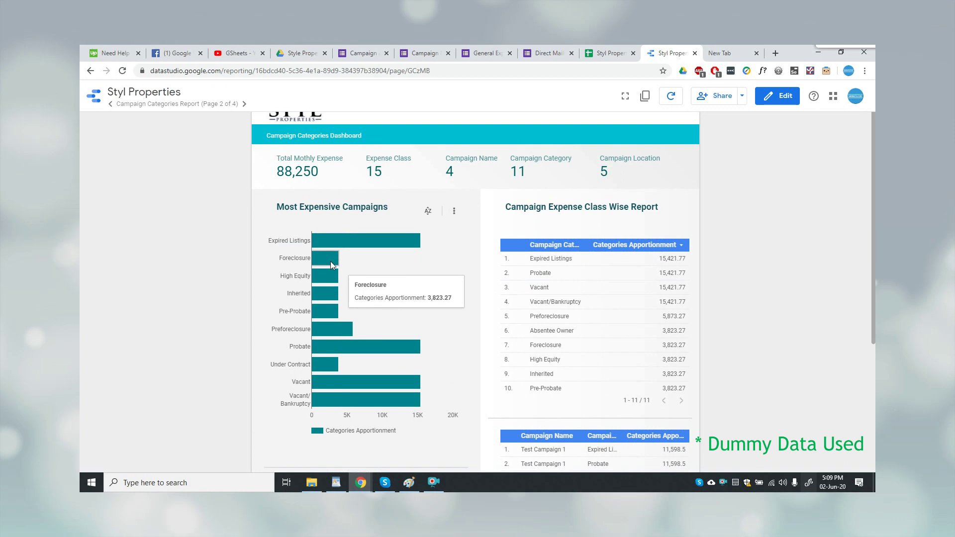
{"action": "mouse_move", "coordinate": [329, 279]}
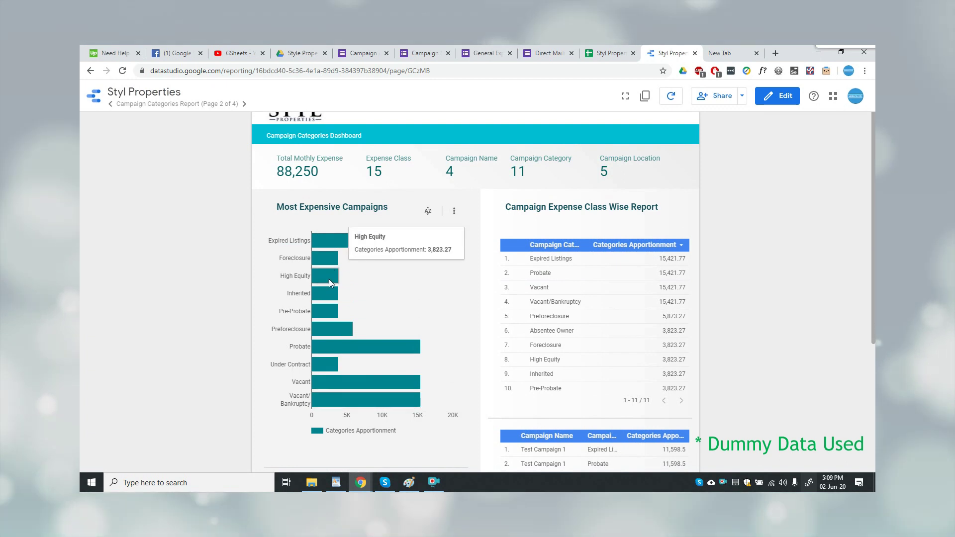
{"action": "scroll", "coordinate": [330, 279], "scroll_direction": "down", "scroll_amount": 1}
{"action": "scroll", "coordinate": [330, 279], "scroll_direction": "down", "scroll_amount": 3}
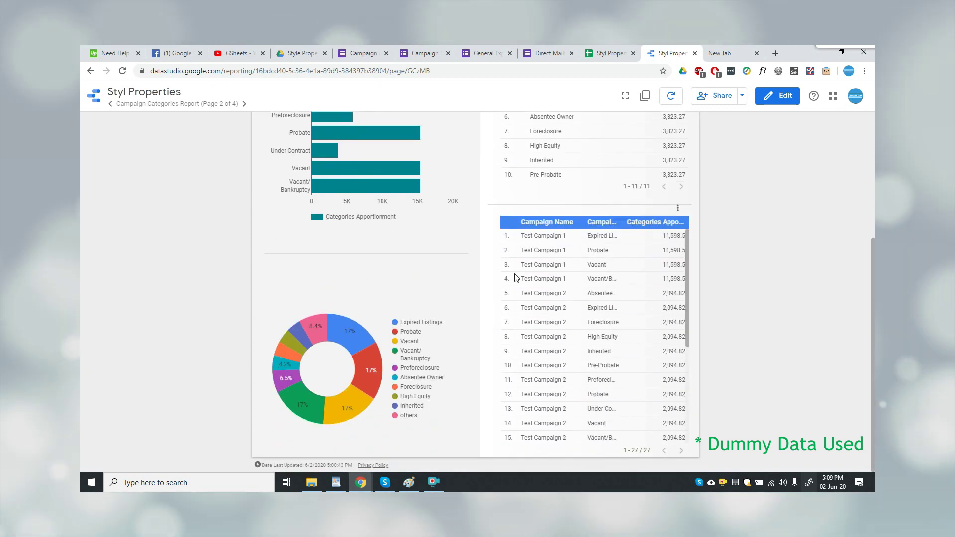
{"action": "scroll", "coordinate": [520, 224], "scroll_direction": "up", "scroll_amount": 5}
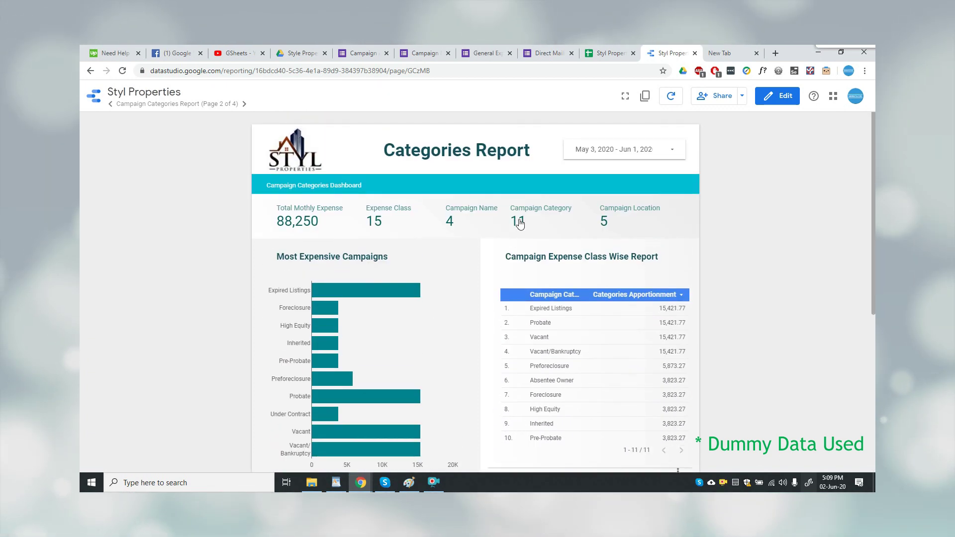
Advance to the Location Report, page 3, and review Omaha's 71,487 and CB's 46,394 expenses
{"action": "left_click", "coordinate": [244, 104]}
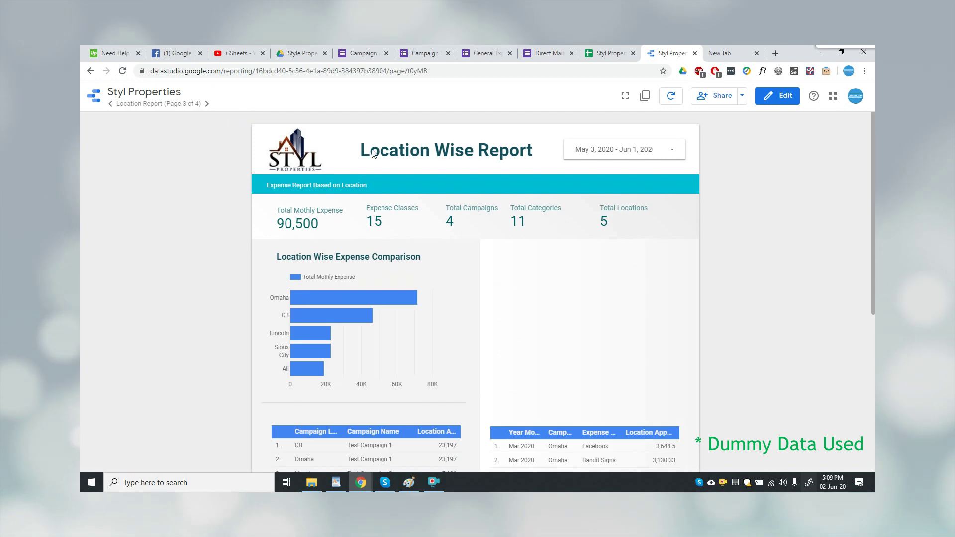
{"action": "mouse_move", "coordinate": [387, 302]}
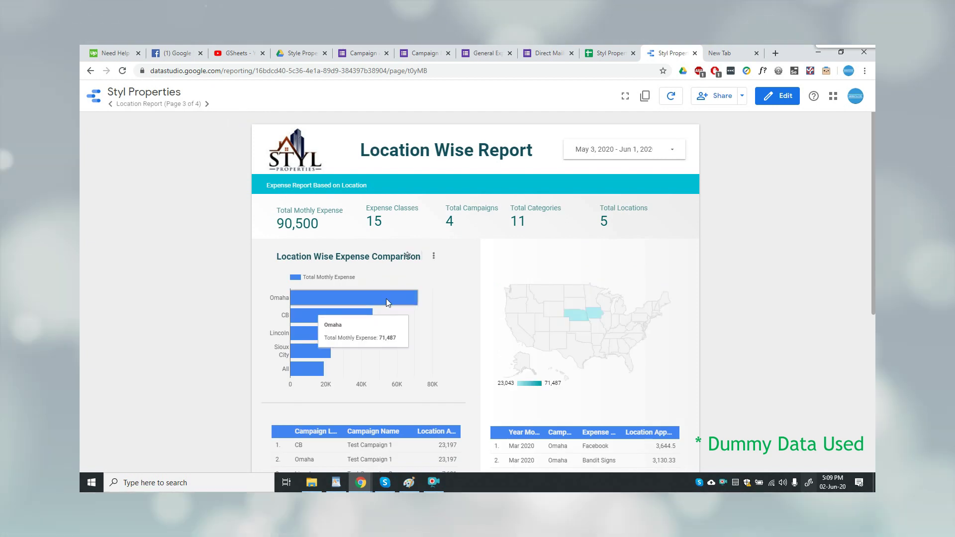
{"action": "mouse_move", "coordinate": [321, 320]}
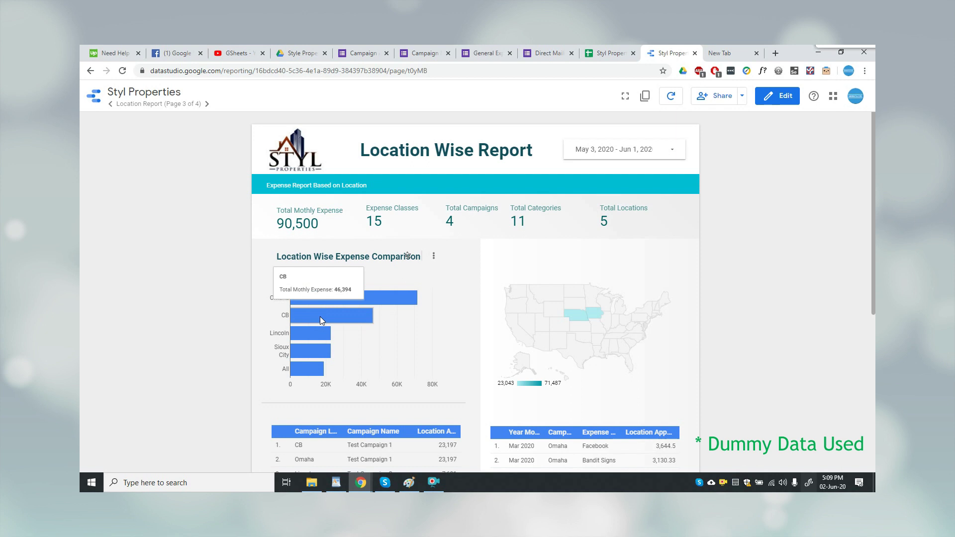
{"action": "mouse_move", "coordinate": [320, 374]}
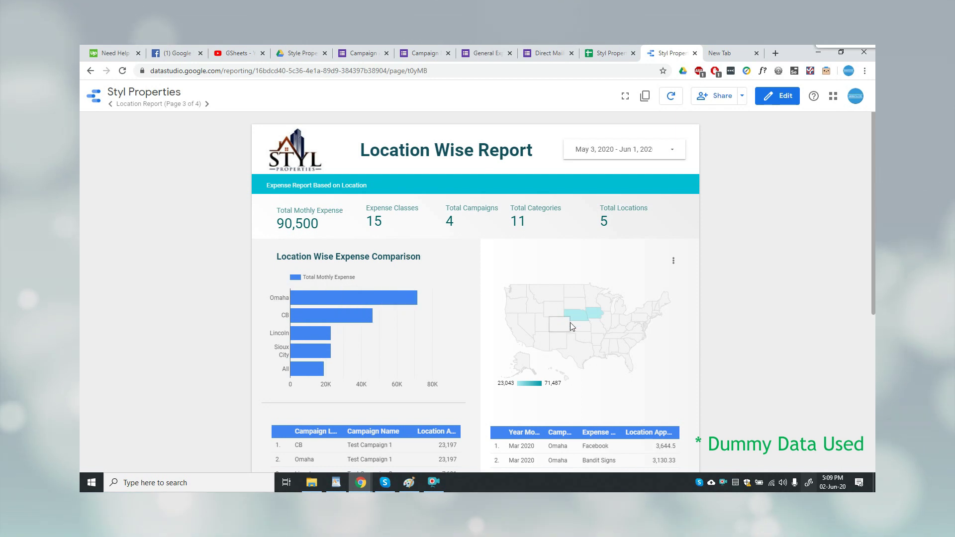
{"action": "scroll", "coordinate": [535, 368], "scroll_direction": "down", "scroll_amount": 5}
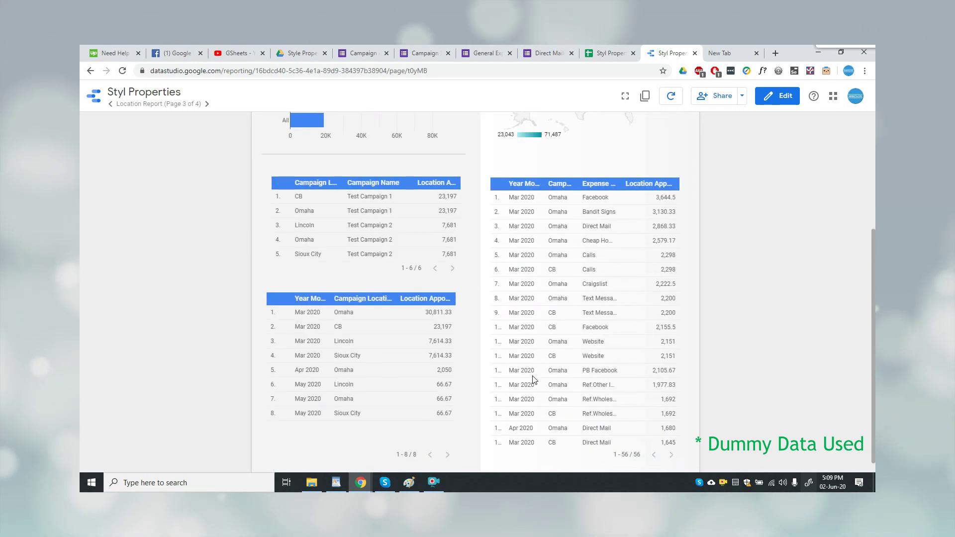
{"action": "scroll", "coordinate": [534, 379], "scroll_direction": "up", "scroll_amount": 5}
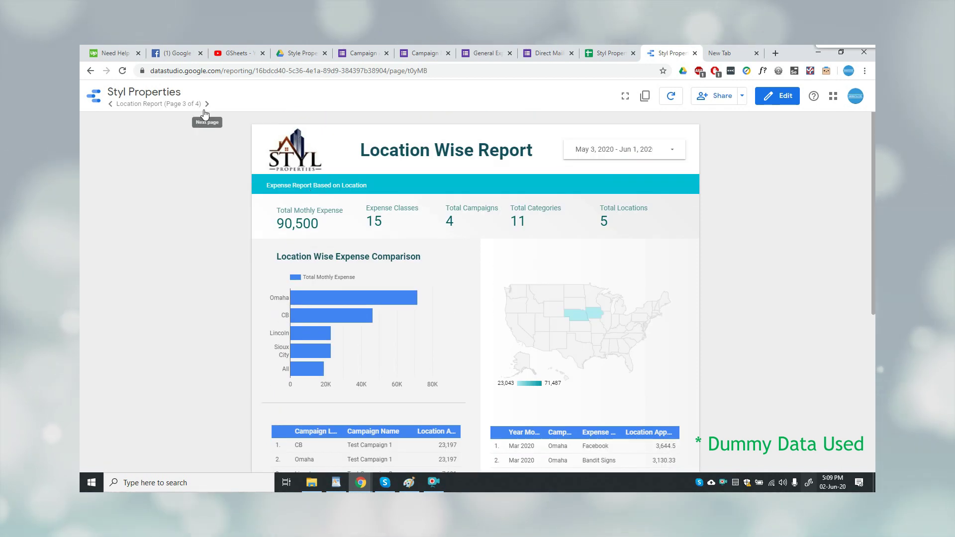
Open the Sales Pipeline Report, page 4, and highlight the Per Lead Expenses title
{"action": "left_click", "coordinate": [207, 104]}
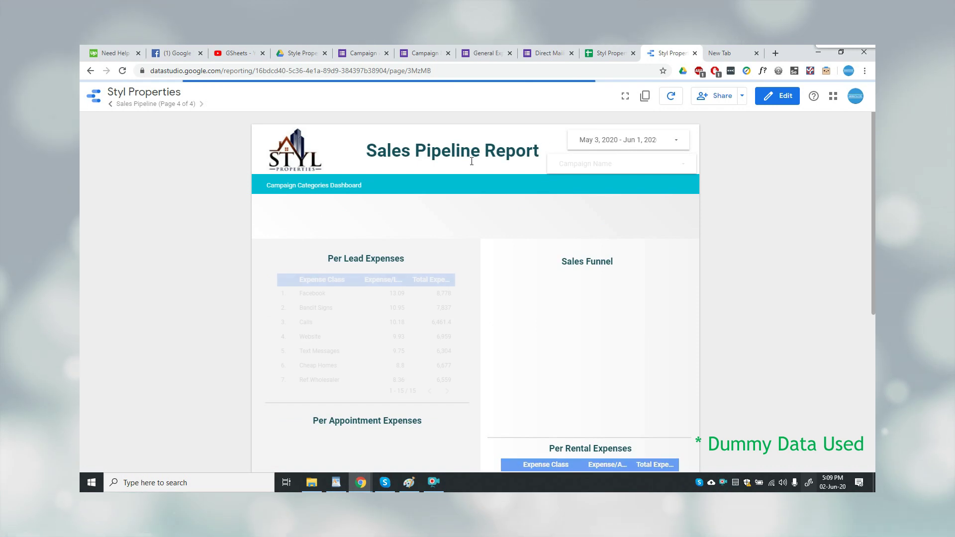
{"action": "triple_click", "coordinate": [334, 260]}
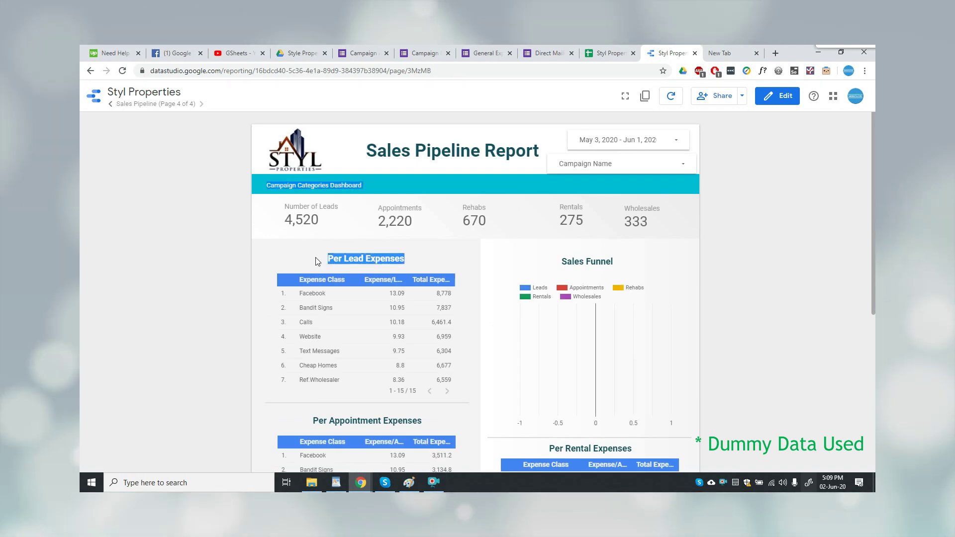
{"action": "scroll", "coordinate": [315, 257], "scroll_direction": "down", "scroll_amount": 3}
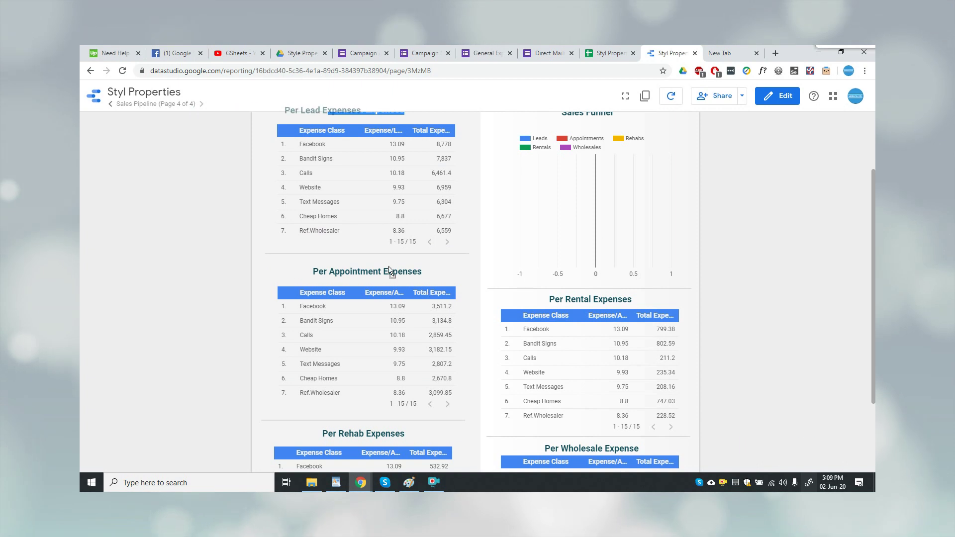